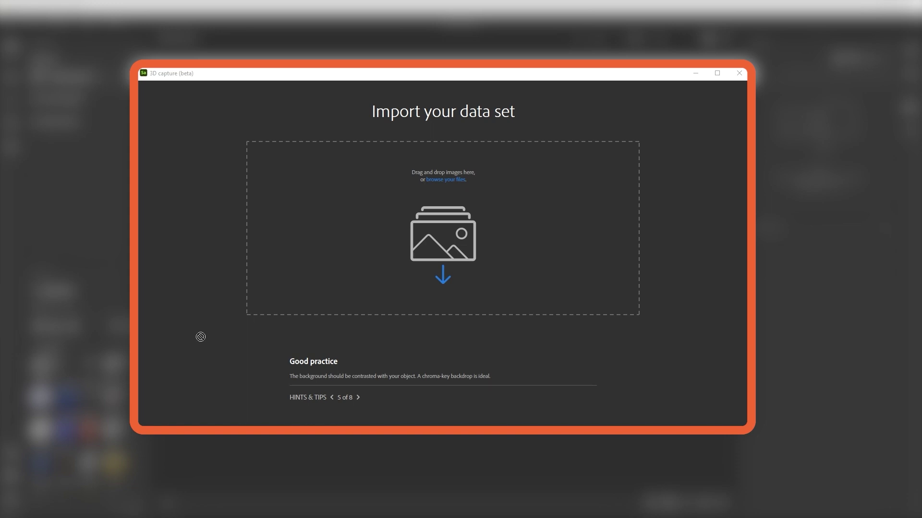
Step: Import the plant photos as the capture data set and name the photogroup "3d Plant"
drag(201, 337, 374, 222)
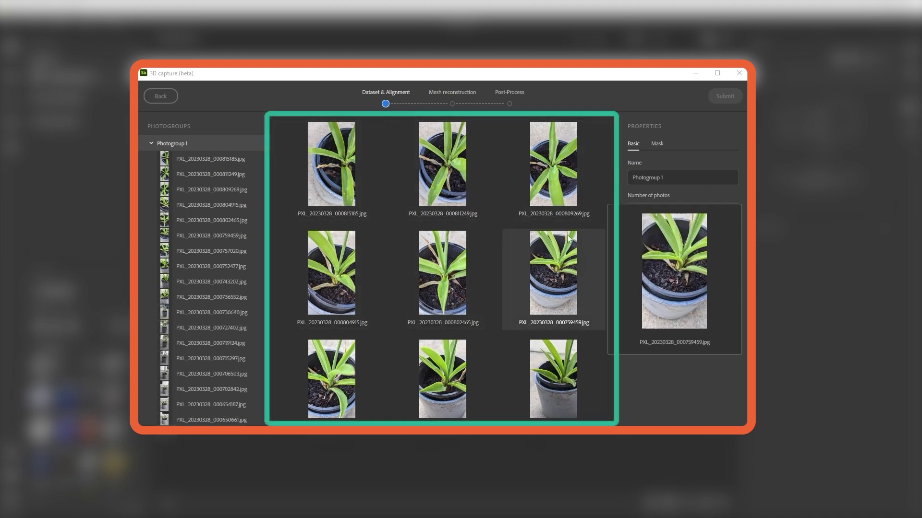
click(694, 176)
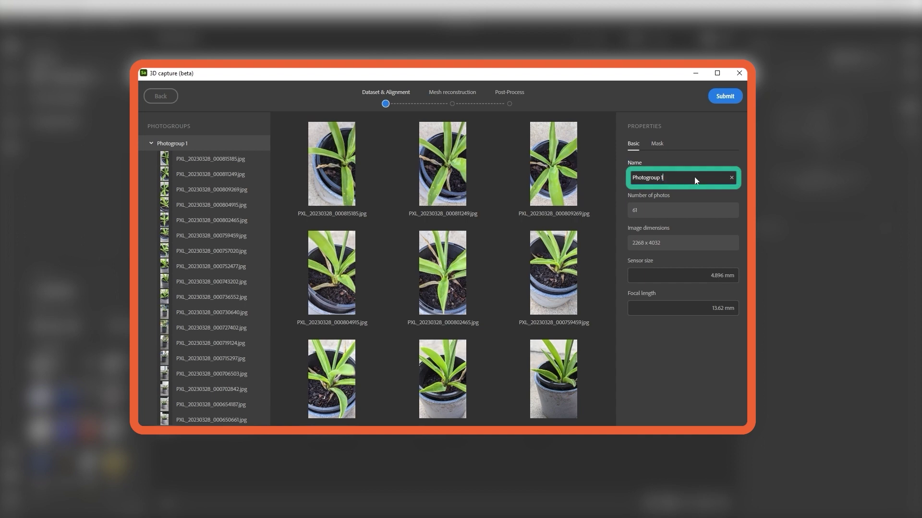
key(ctrl+a)
text(3d)
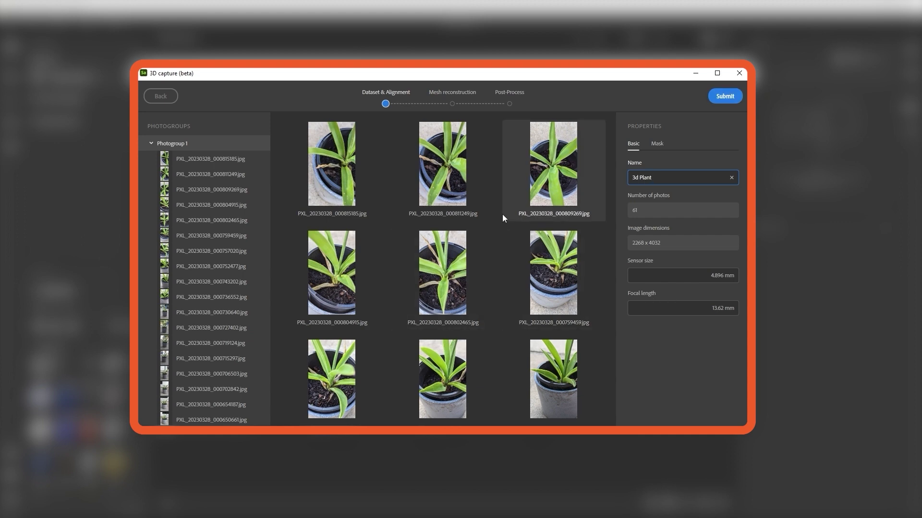
mouse_move(494, 189)
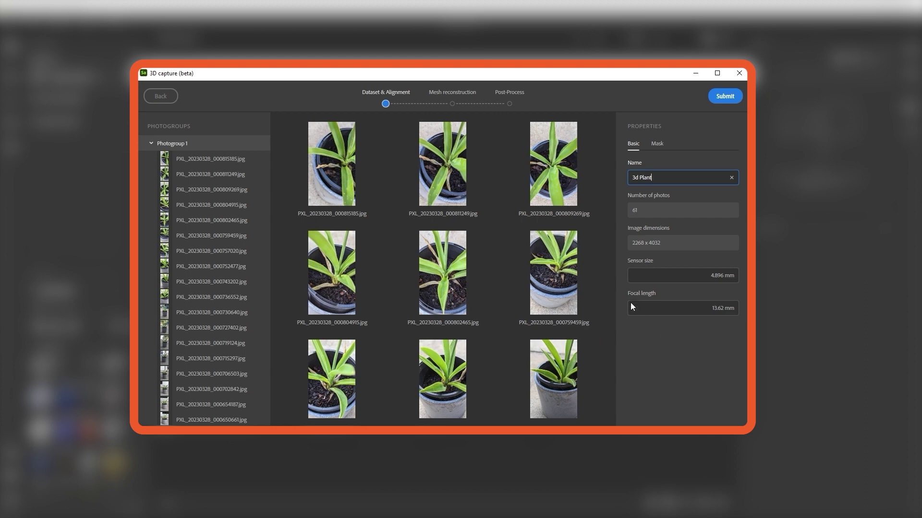
Step: Set the photogroup's masking to Generate and start a new batch of masks
click(658, 144)
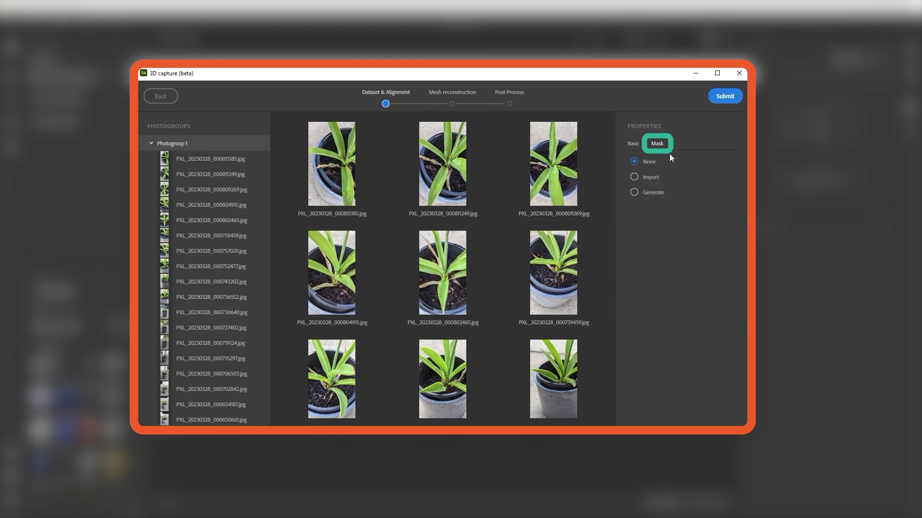
click(635, 193)
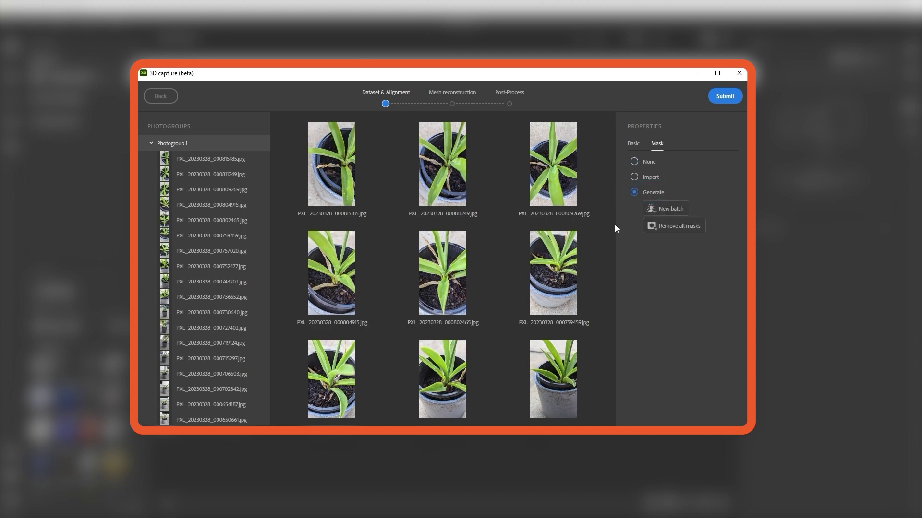
click(665, 209)
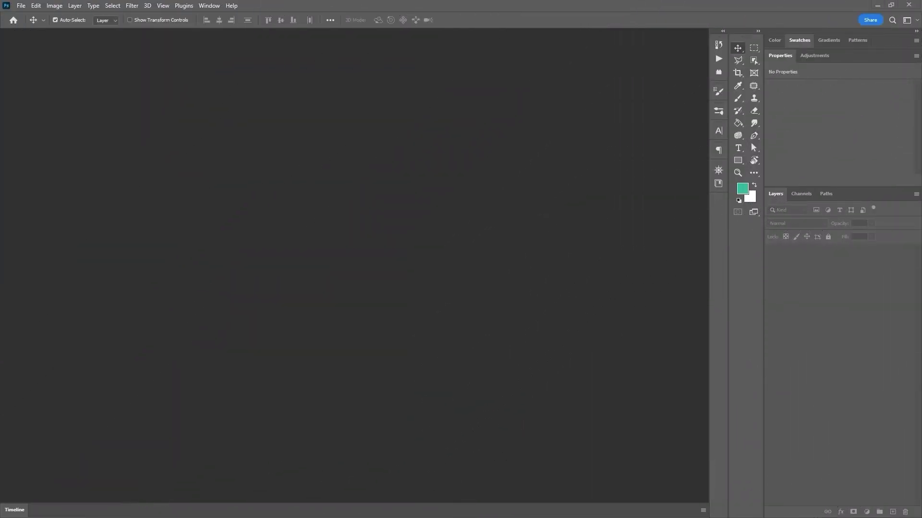
Step: Switch to Photoshop, open PXL_20230328_000354286.jpg, and copy the potted plant to a new layer using an object selection
drag(0, 288, 364, 282)
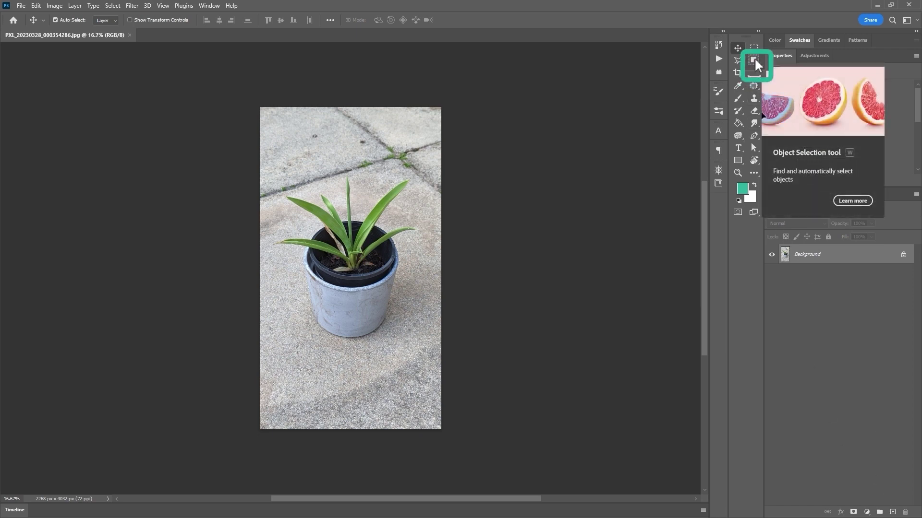
key(w)
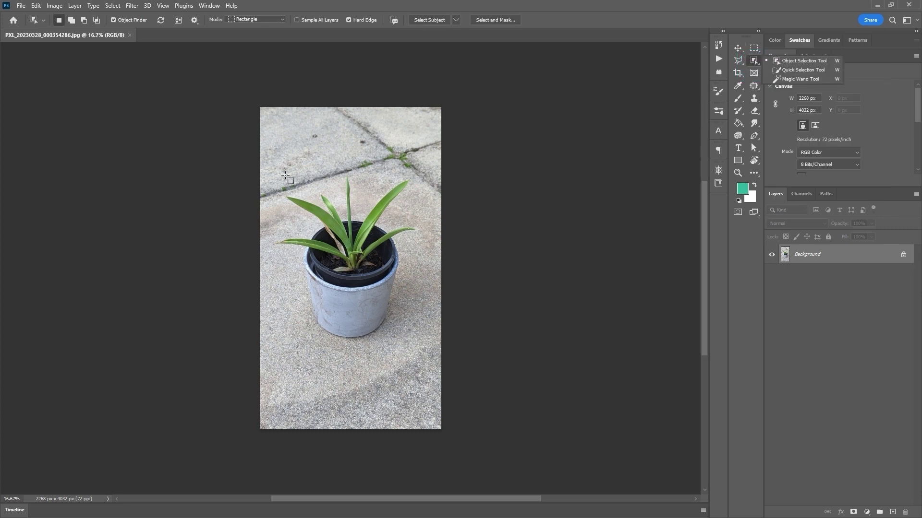
drag(279, 174, 424, 345)
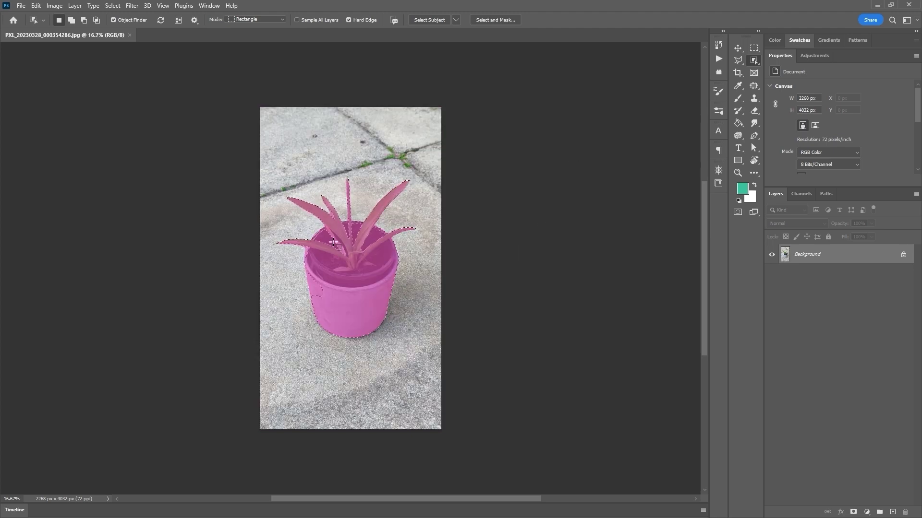
key(ctrl+j)
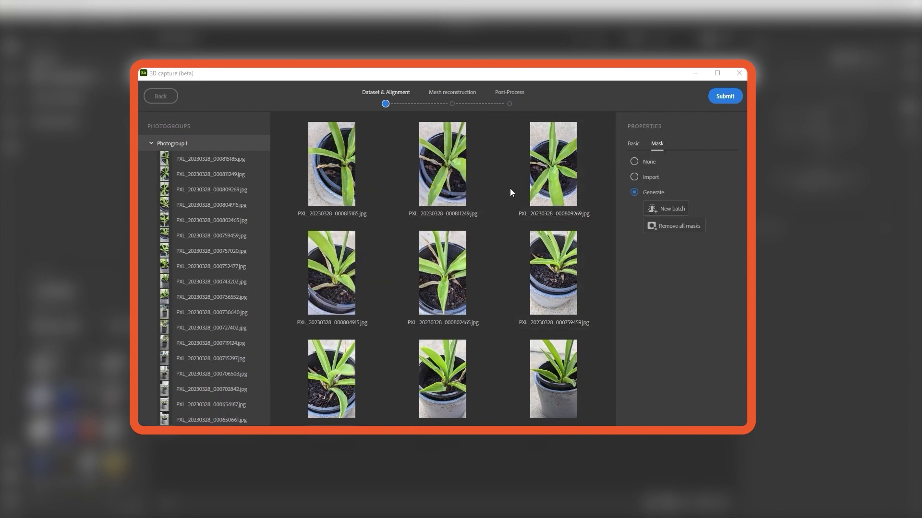
Step: Switch back to 3D capture and process the data set's alignment with High precision and Default photo ordering
mouse_move(547, 252)
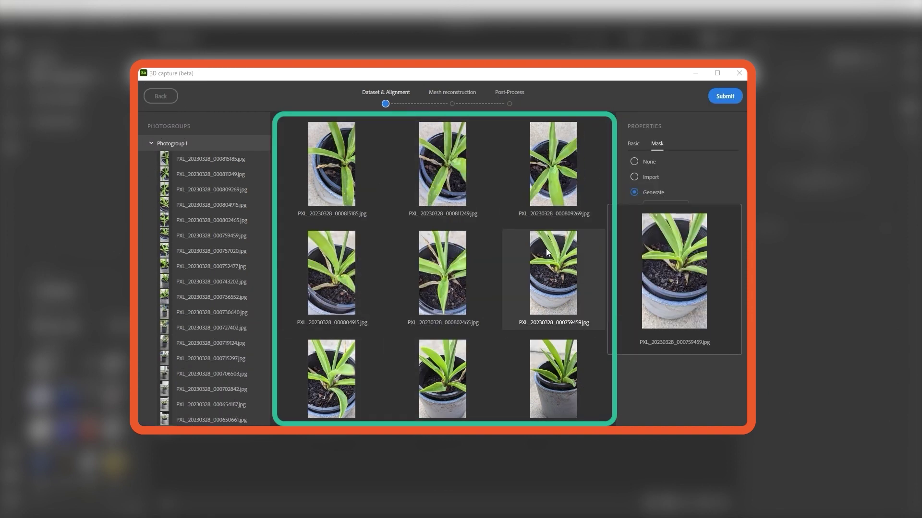
click(726, 96)
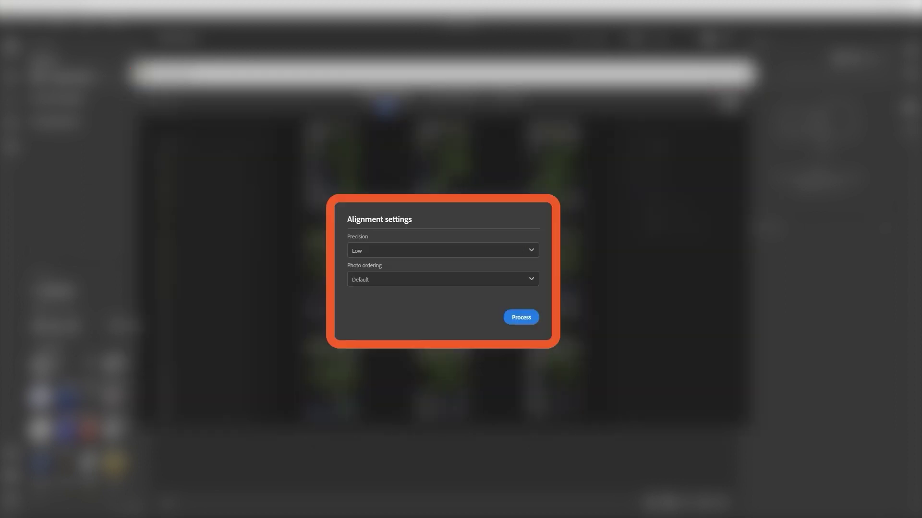
click(393, 250)
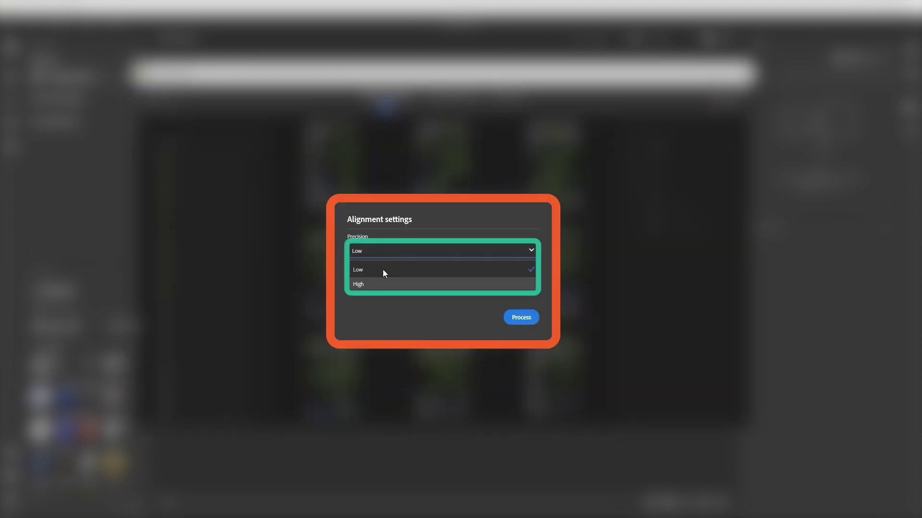
click(366, 283)
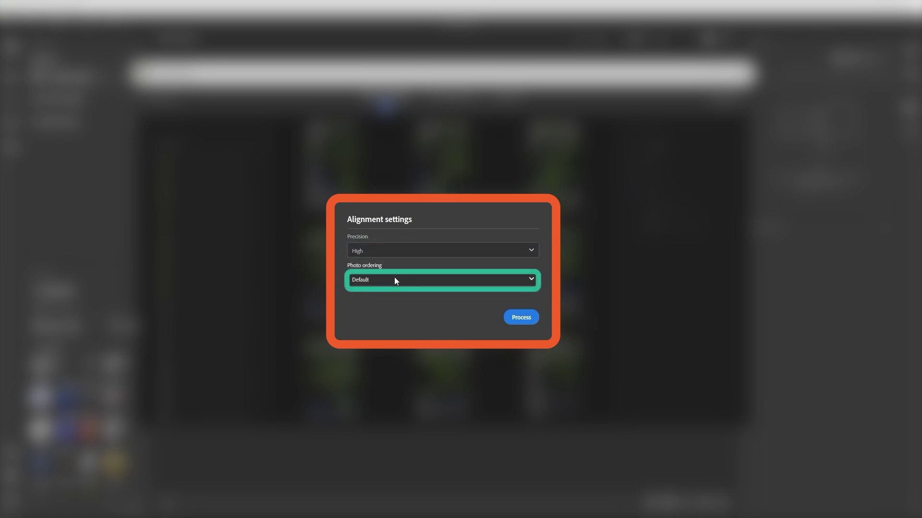
click(437, 281)
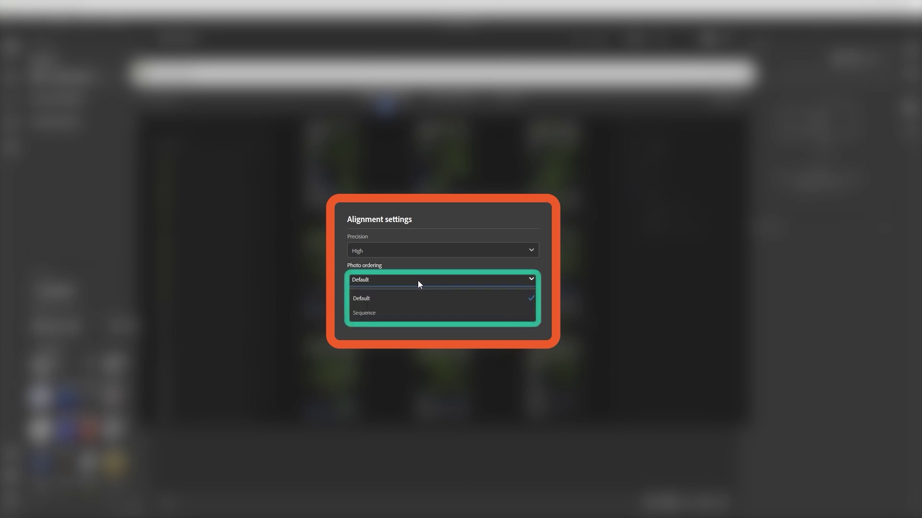
click(389, 279)
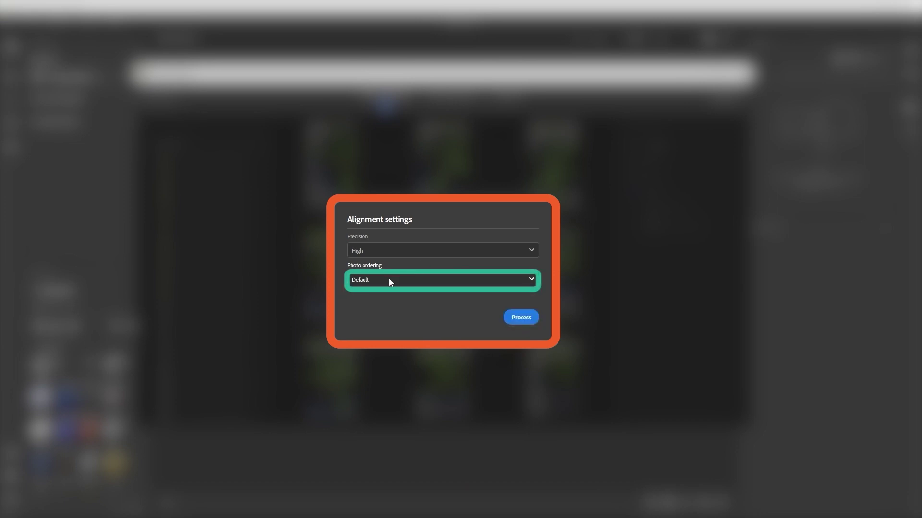
click(521, 318)
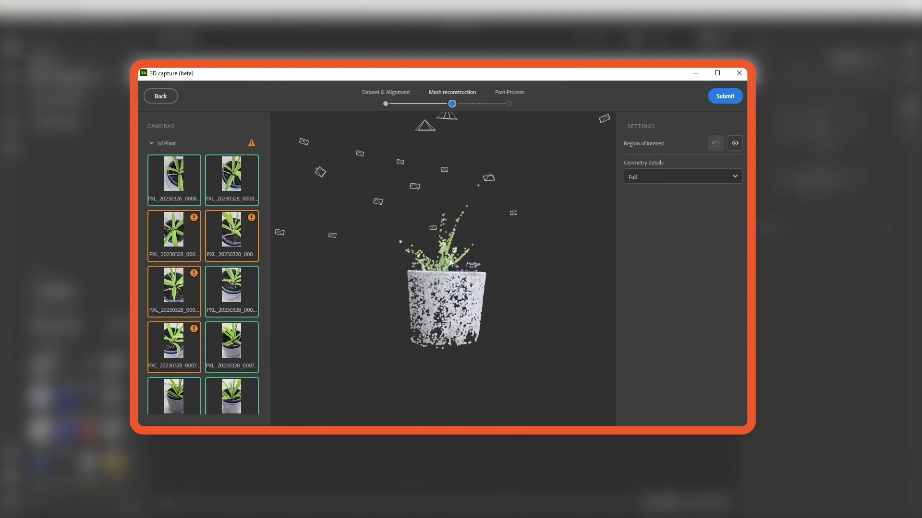
Step: Examine the camera positions around the plant, its point cloud from several angles, and the flagged photos in the 3d Plant group
scroll(487, 259, down, 3)
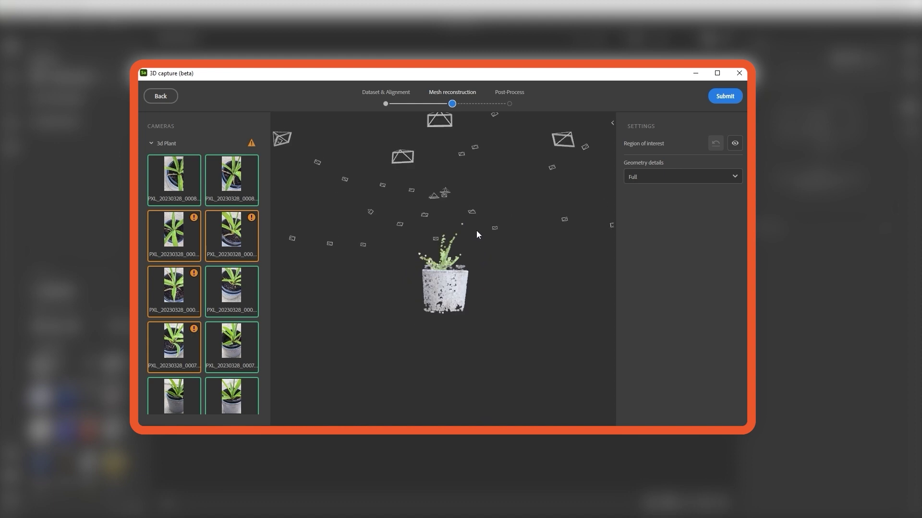
alt+drag(477, 217, 515, 213)
scroll(464, 246, down, 3)
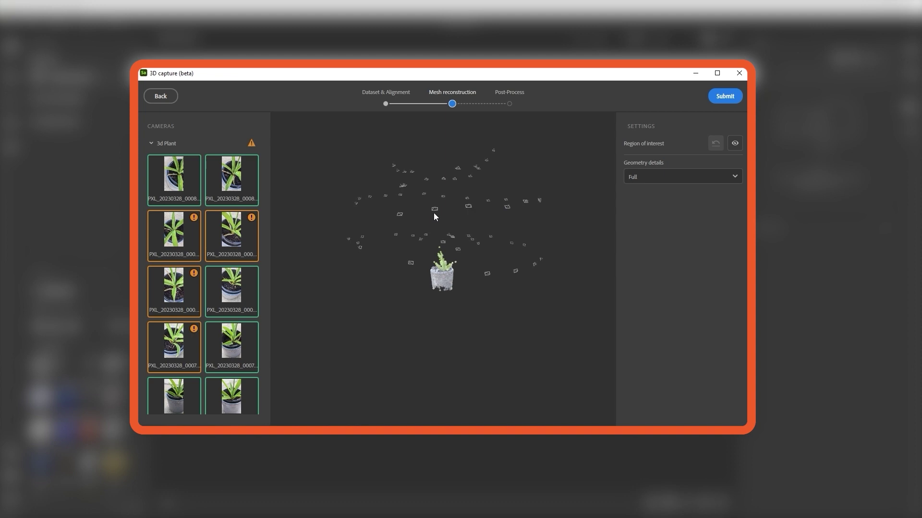
alt+drag(434, 214, 488, 220)
alt+drag(409, 218, 427, 220)
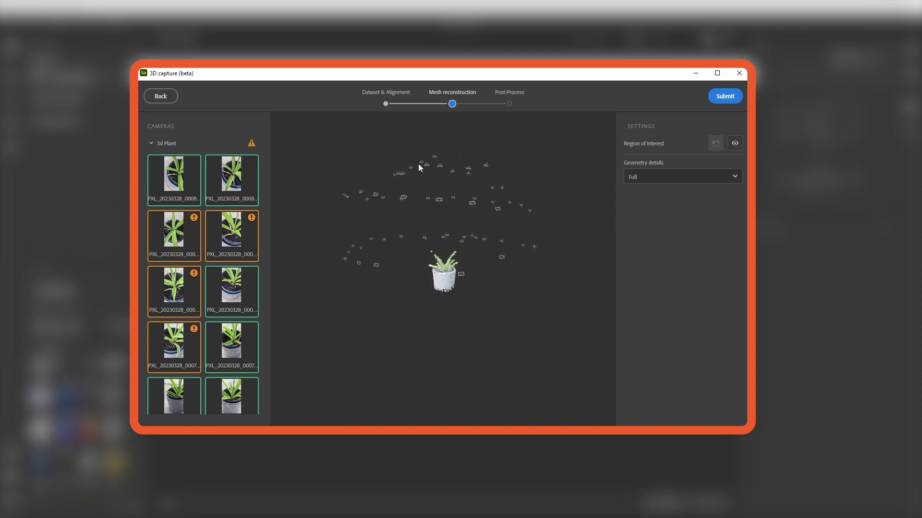
alt+drag(399, 254, 383, 238)
drag(405, 209, 419, 202)
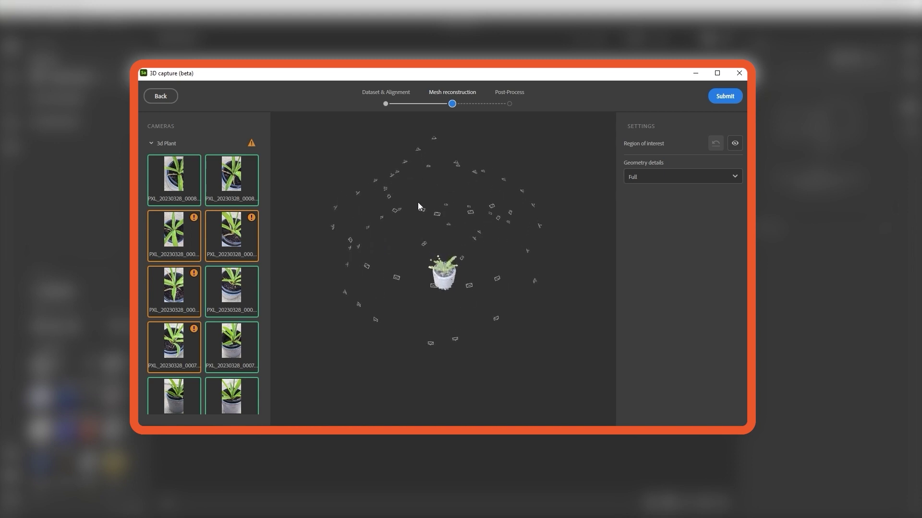
drag(376, 246, 442, 323)
scroll(446, 261, up, 5)
scroll(482, 299, up, 3)
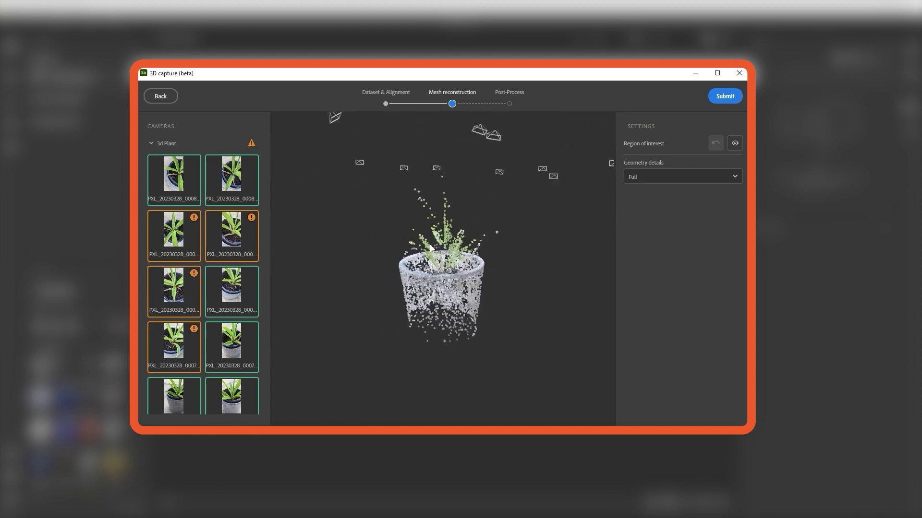
drag(514, 282, 489, 285)
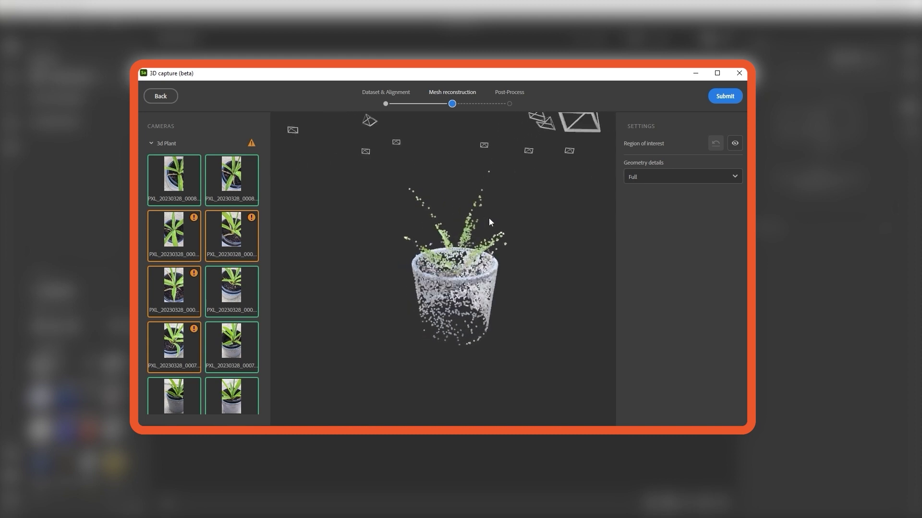
drag(395, 282, 481, 314)
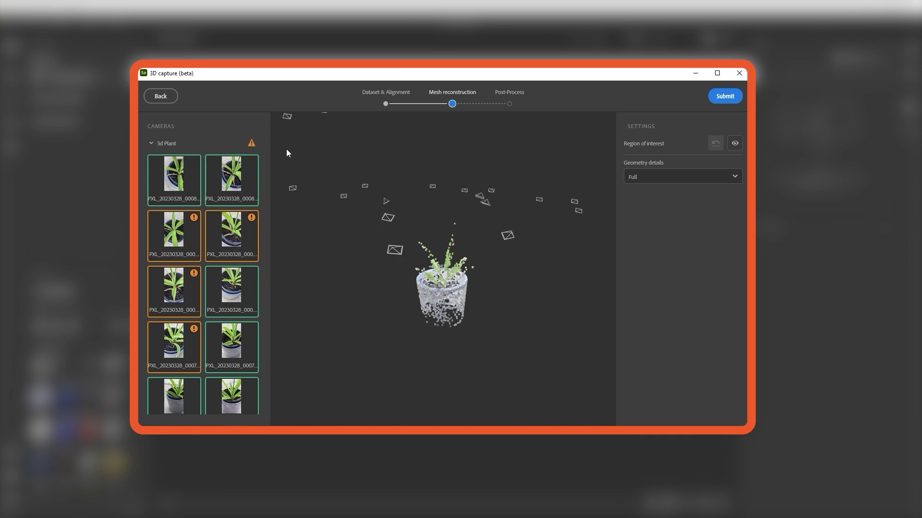
mouse_move(252, 144)
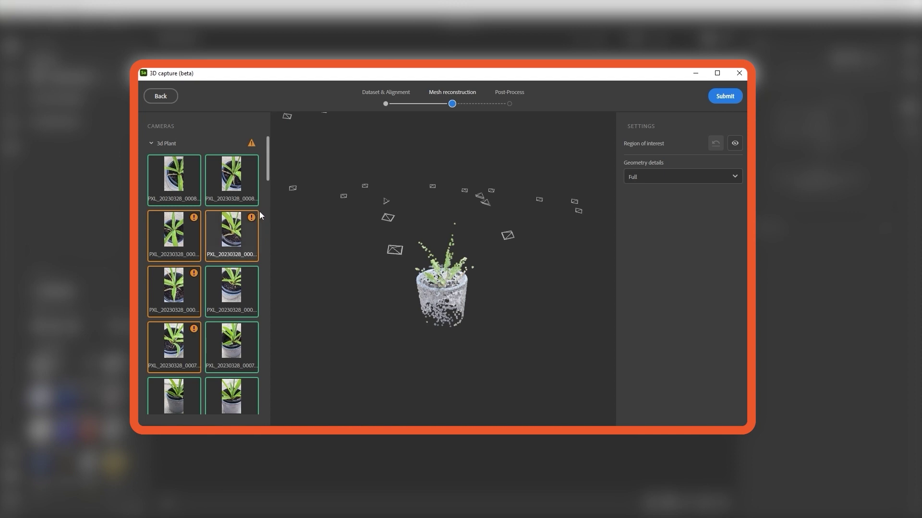
mouse_move(203, 234)
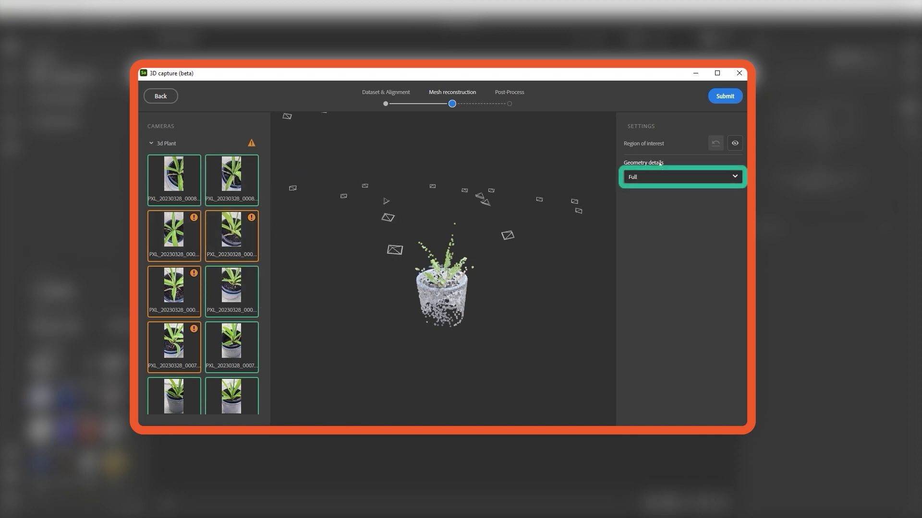
Step: Submit the plant's mesh reconstruction with geometry details kept at Full
click(732, 178)
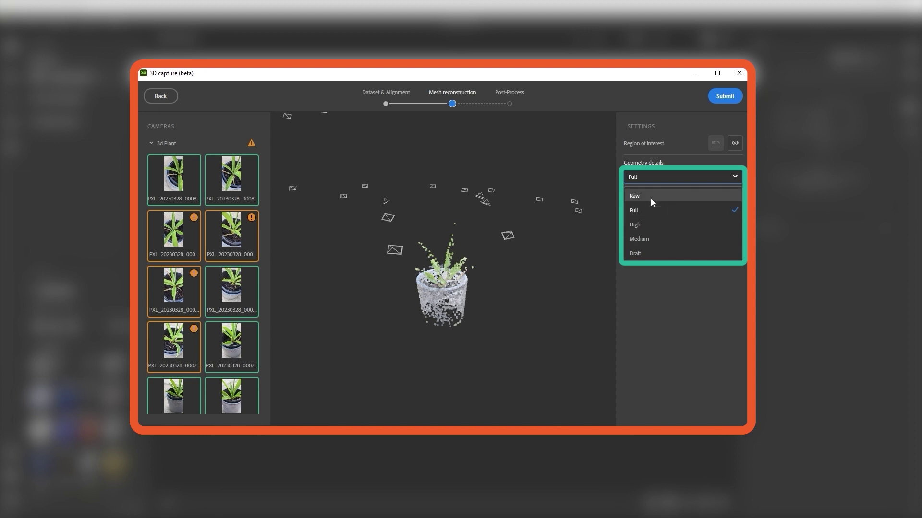
click(686, 160)
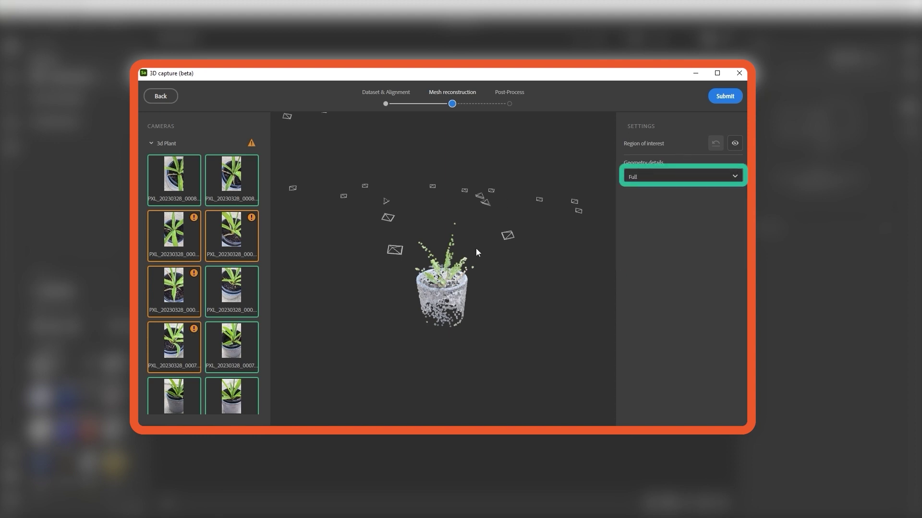
scroll(432, 289, up, 3)
scroll(497, 285, down, 1)
drag(498, 284, 549, 237)
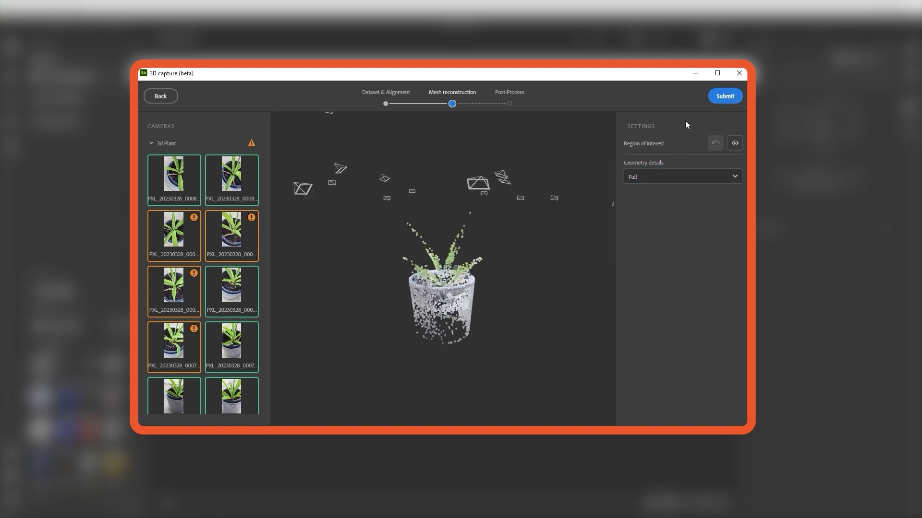
click(725, 97)
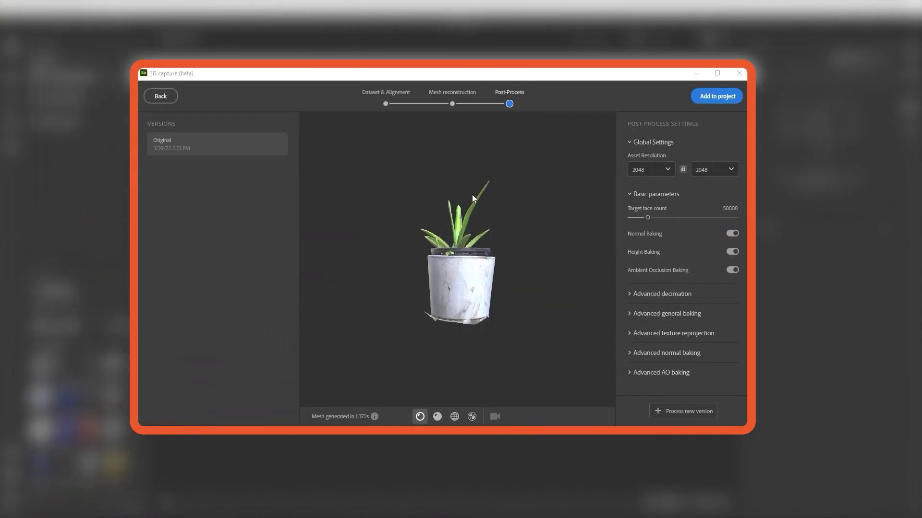
Step: Examine the reconstructed plant's leaves, soil and pot up close from several angles
drag(413, 217, 384, 232)
scroll(464, 236, up, 5)
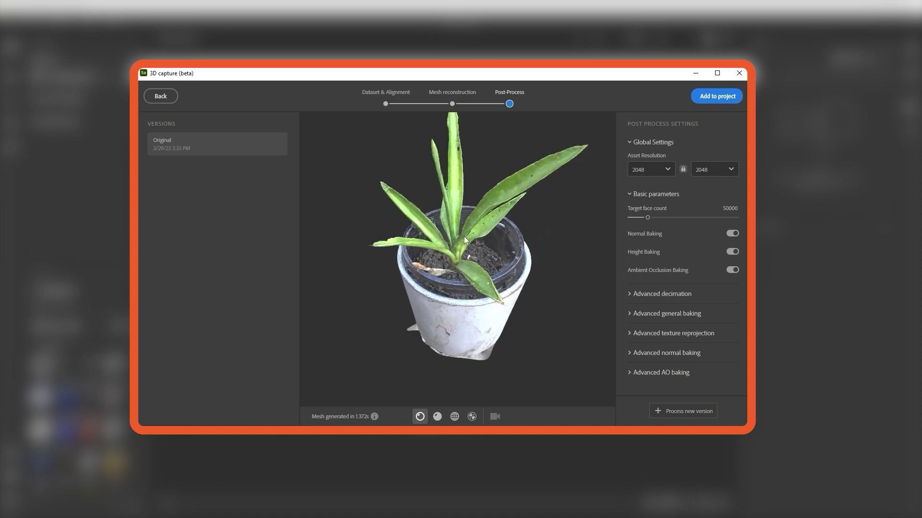
alt+drag(495, 211, 449, 178)
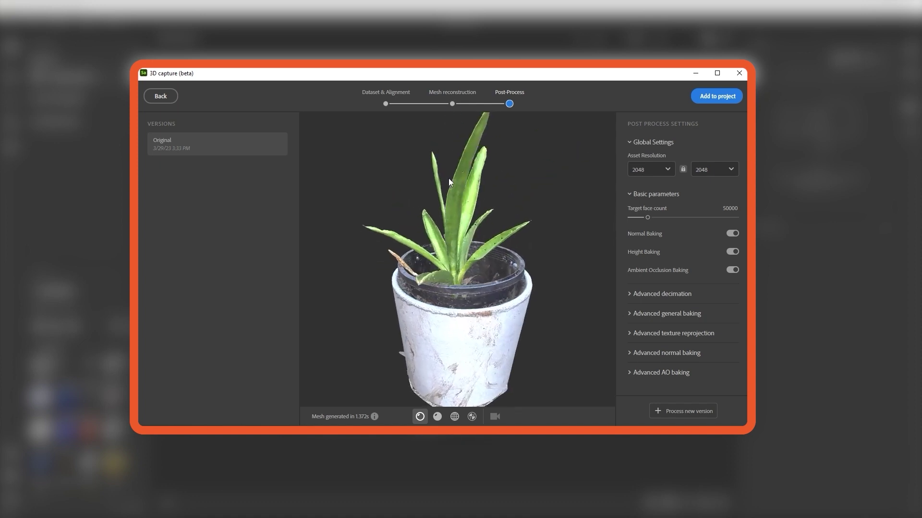
scroll(522, 265, up, 2)
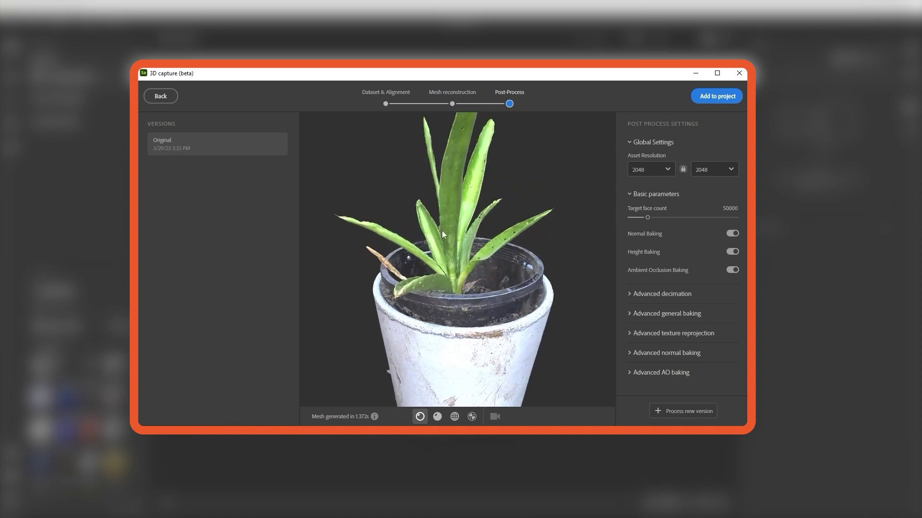
scroll(487, 223, up, 2)
alt+drag(488, 226, 412, 285)
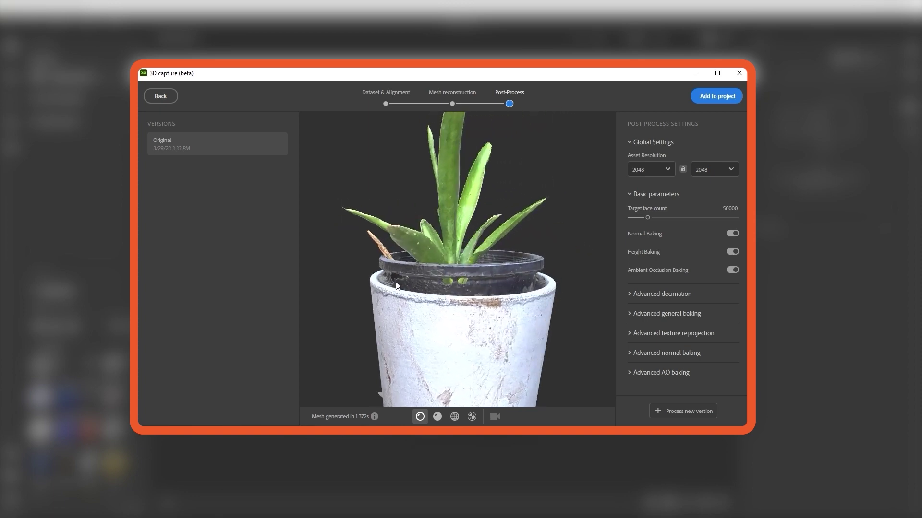
Step: Examine the textured potted plant from further angles, including the pot's rim, sides and base
alt+drag(476, 270, 444, 277)
alt+middle_drag(444, 278, 475, 258)
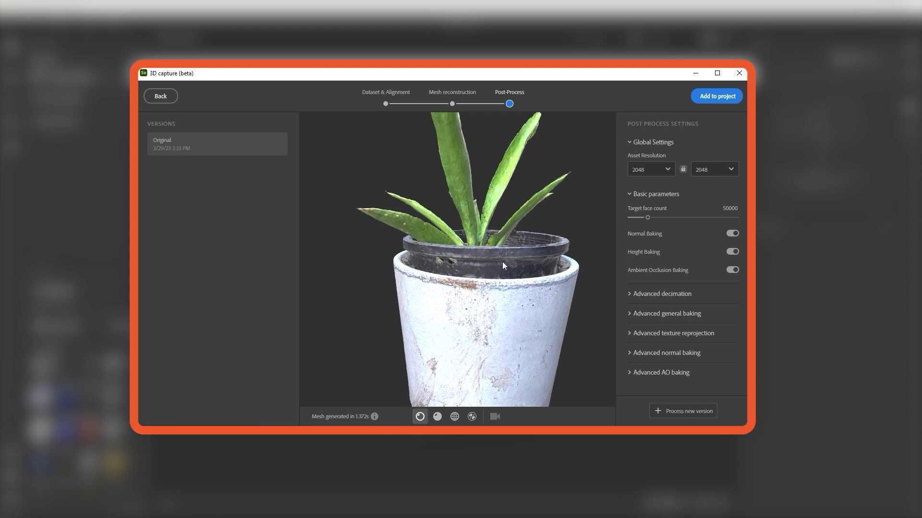
alt+drag(502, 262, 422, 324)
alt+drag(453, 292, 459, 343)
alt+drag(436, 302, 514, 245)
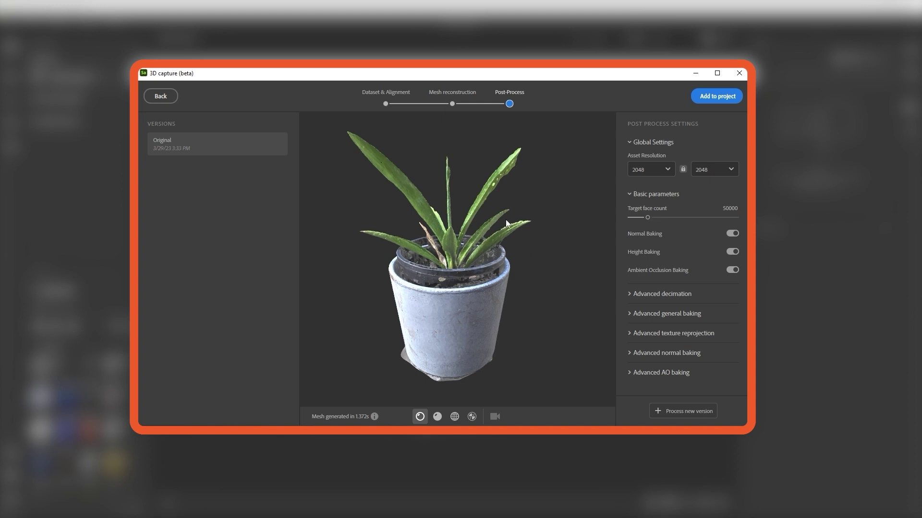
drag(499, 223, 410, 224)
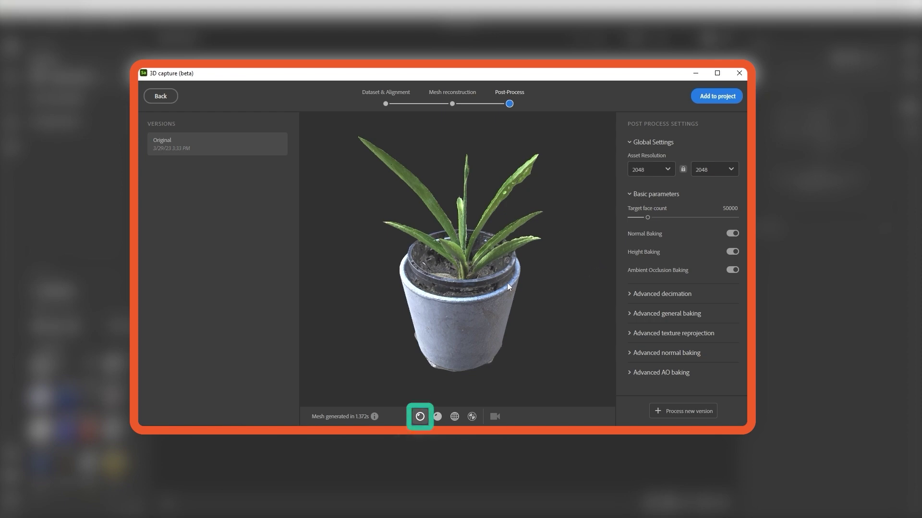
Step: Inspect the reconstructed plant in the untextured solid, wireframe and UV Checker display modes, and return to the textured display
click(437, 416)
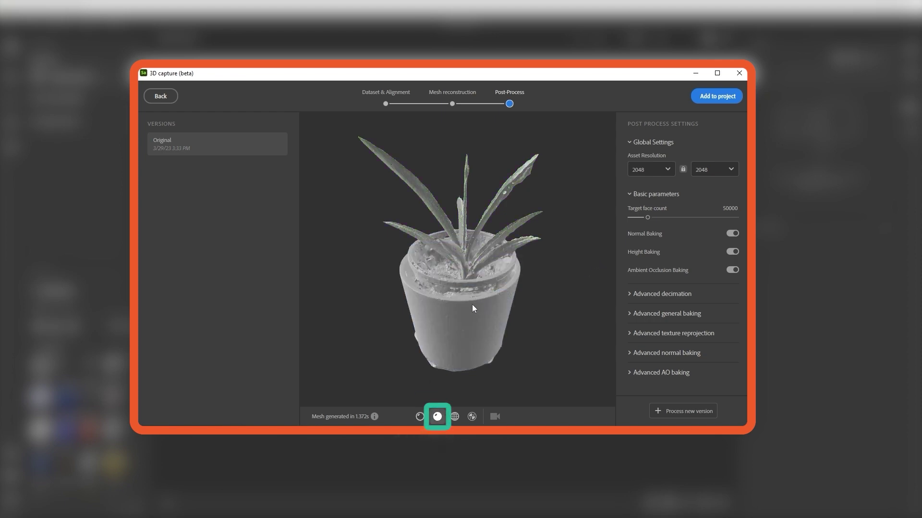
scroll(471, 304, up, 5)
scroll(480, 303, down, 5)
drag(497, 301, 450, 352)
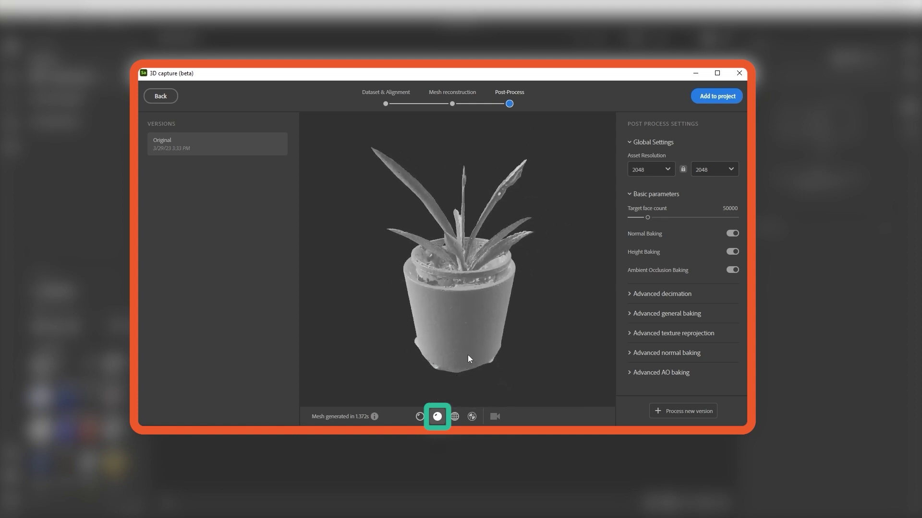
click(454, 416)
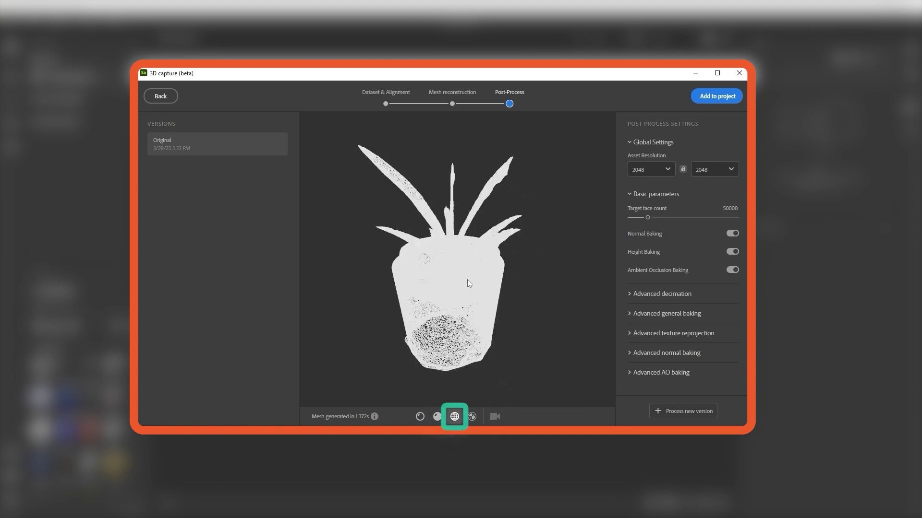
scroll(465, 271, up, 3)
scroll(463, 286, down, 2)
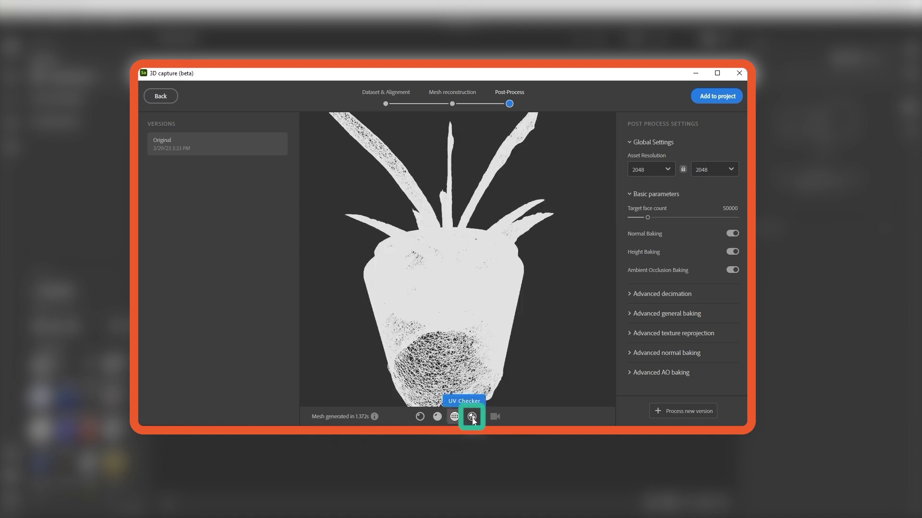
click(472, 417)
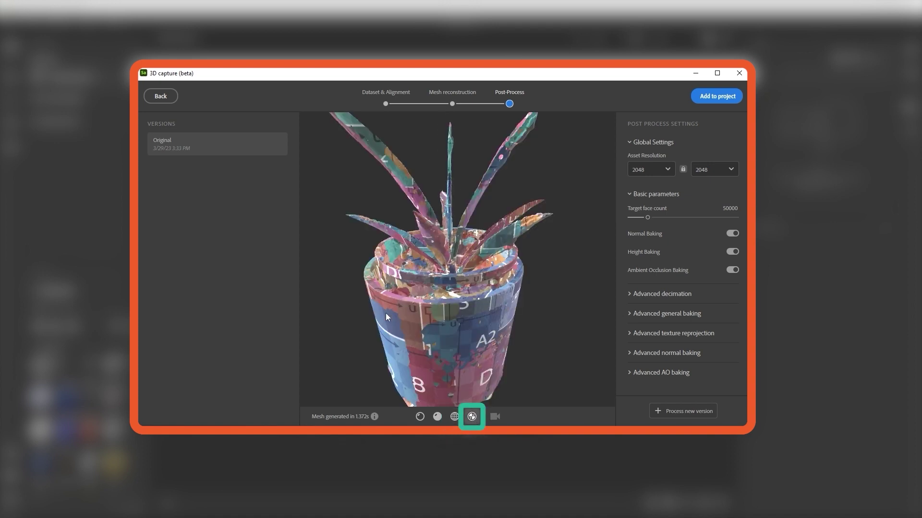
scroll(387, 314, down, 2)
drag(434, 307, 494, 317)
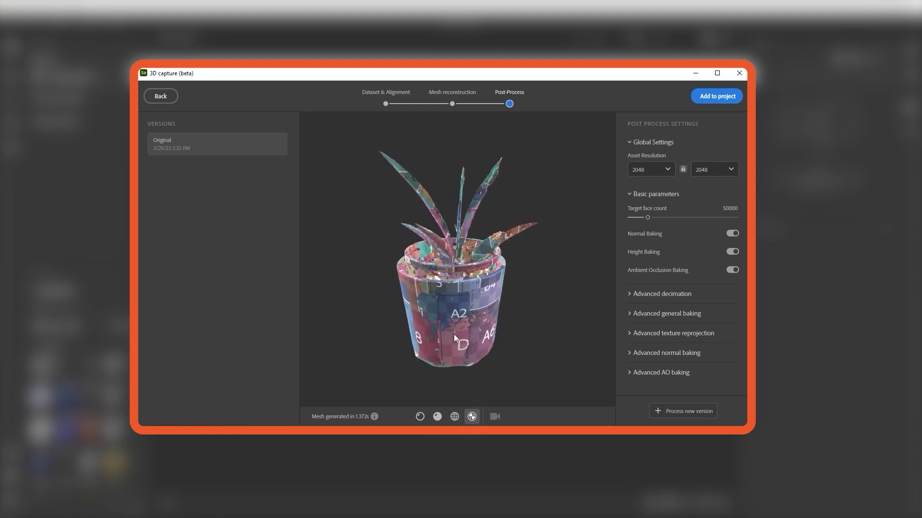
drag(470, 266, 504, 280)
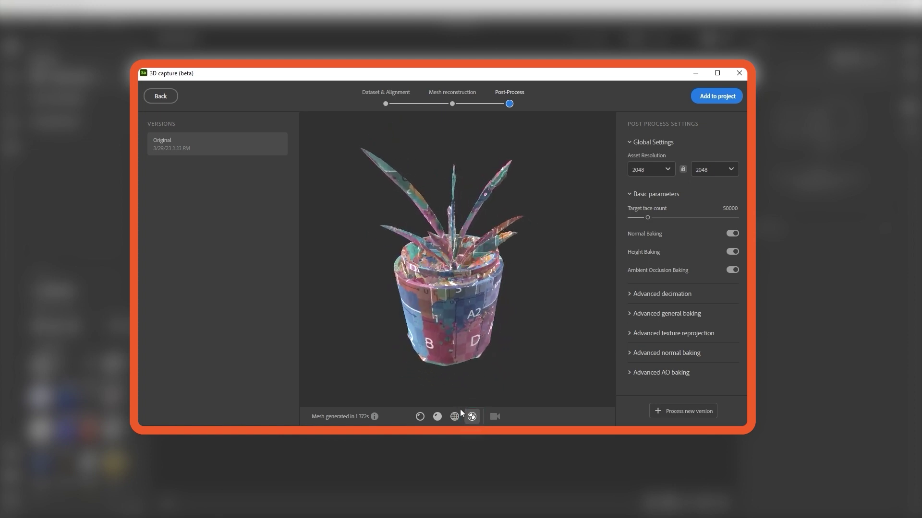
click(420, 417)
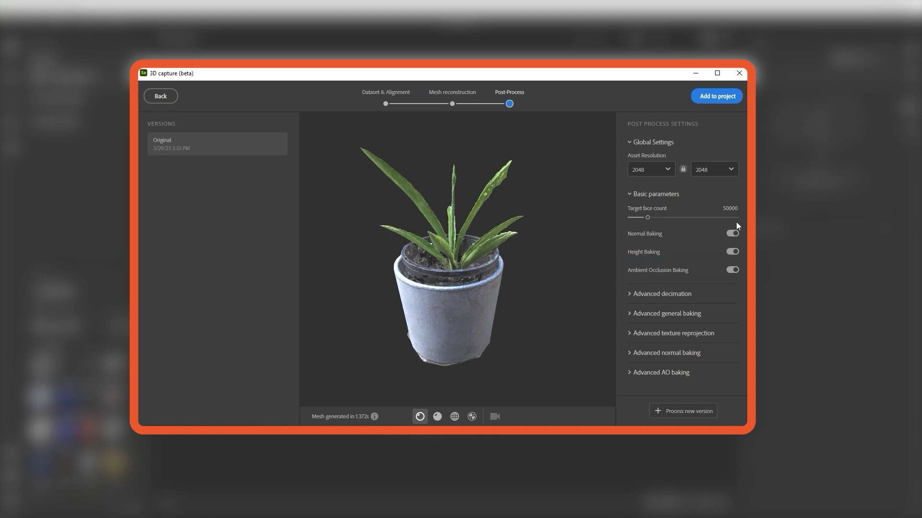
Step: Set the asset resolution to 4096 and add the reconstructed mesh to the project under the name 3d Plant
click(668, 172)
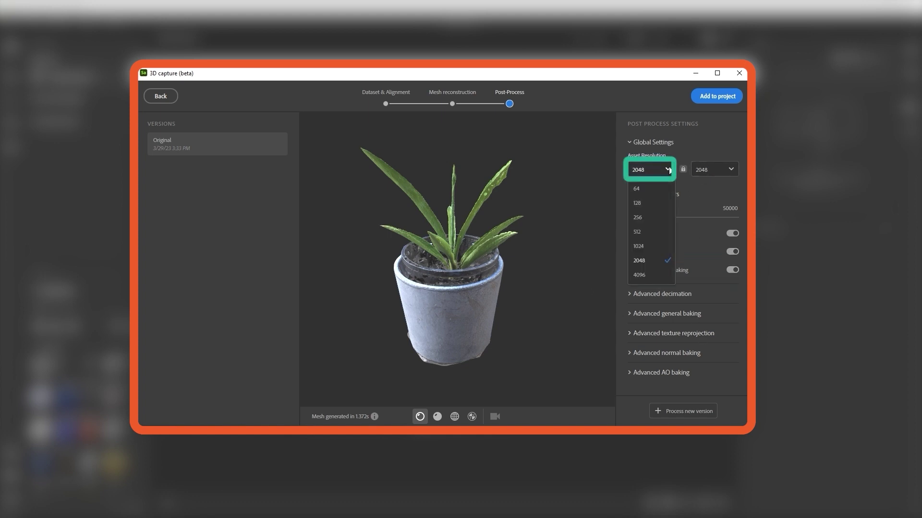
click(647, 272)
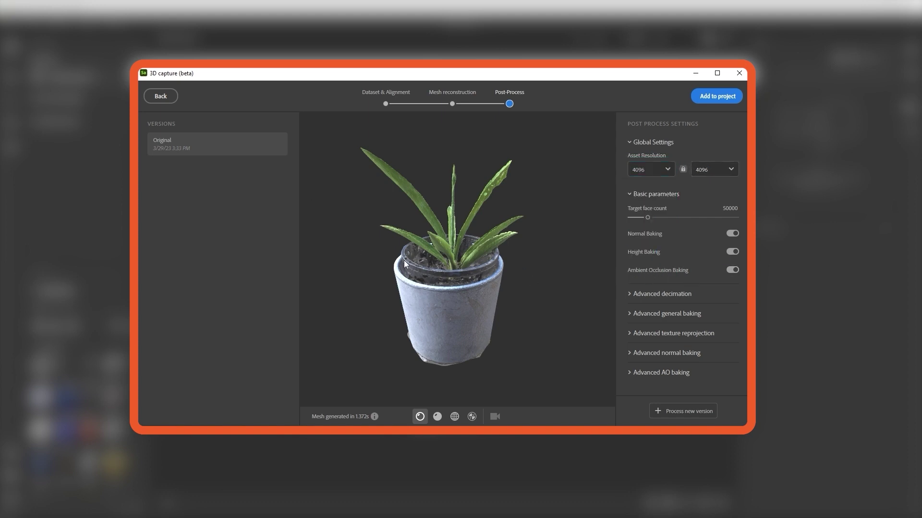
click(713, 95)
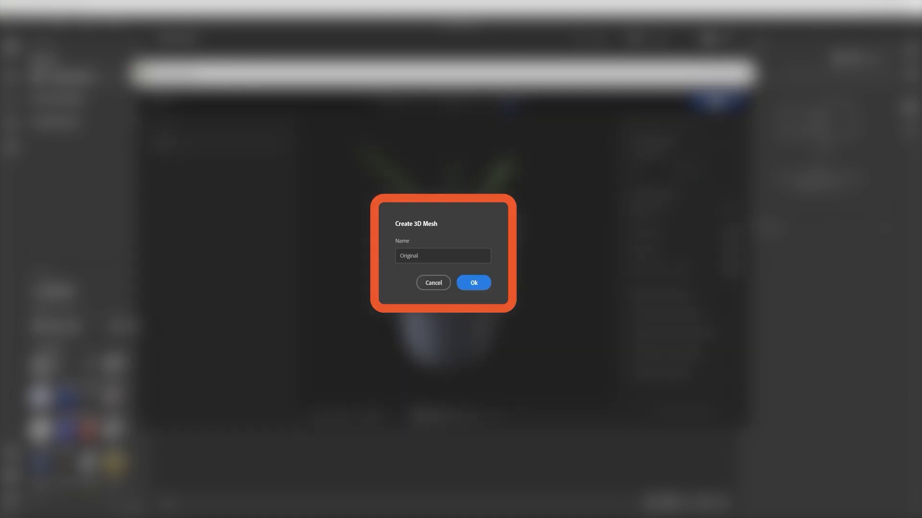
key(ctrl+a)
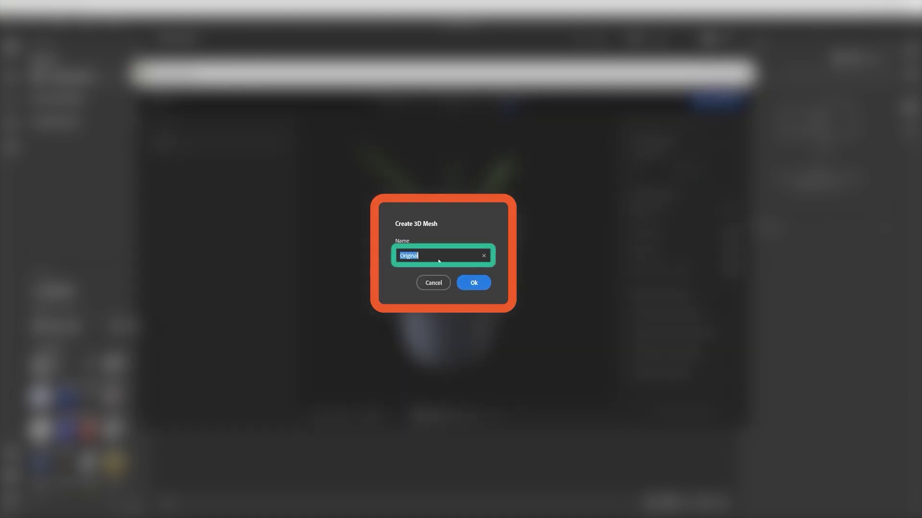
text(3d Plant)
click(473, 283)
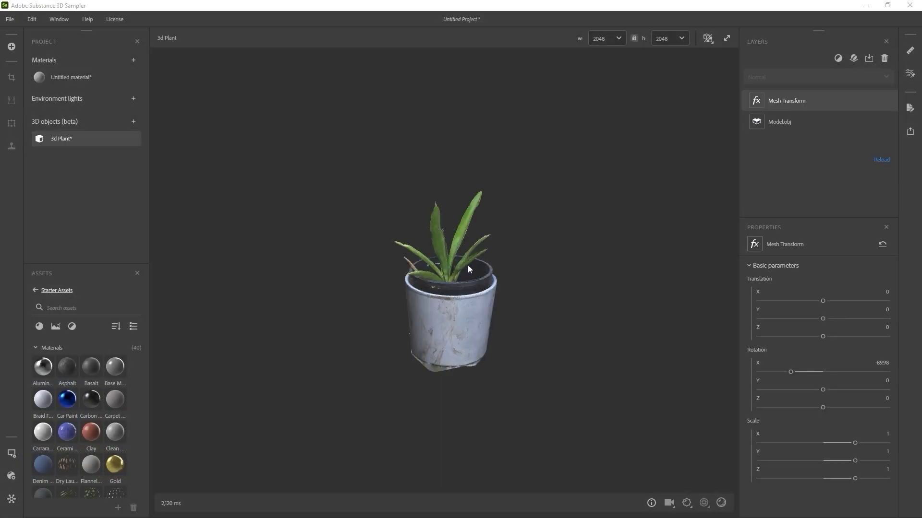
Step: Examine the 3d Plant object in the project viewport, checking the leaves and soil up close and the whole pot
drag(463, 267, 319, 296)
scroll(405, 272, up, 10)
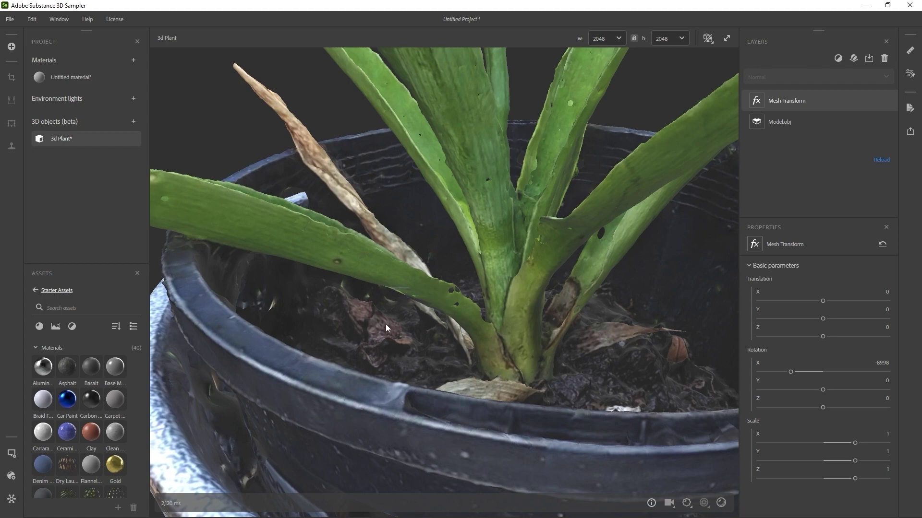
drag(385, 327, 391, 226)
scroll(448, 232, down, 5)
middle_drag(443, 218, 442, 203)
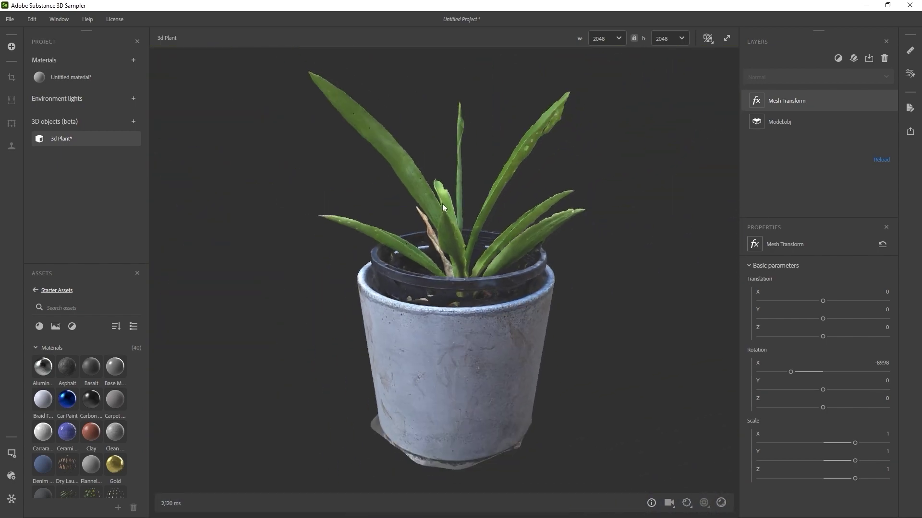
drag(594, 259, 598, 287)
middle_drag(598, 287, 583, 284)
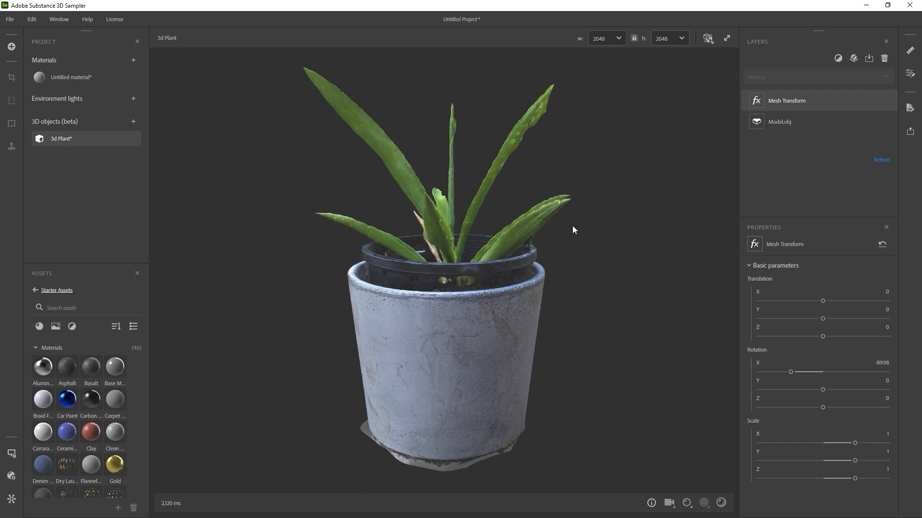
middle_drag(585, 257, 578, 258)
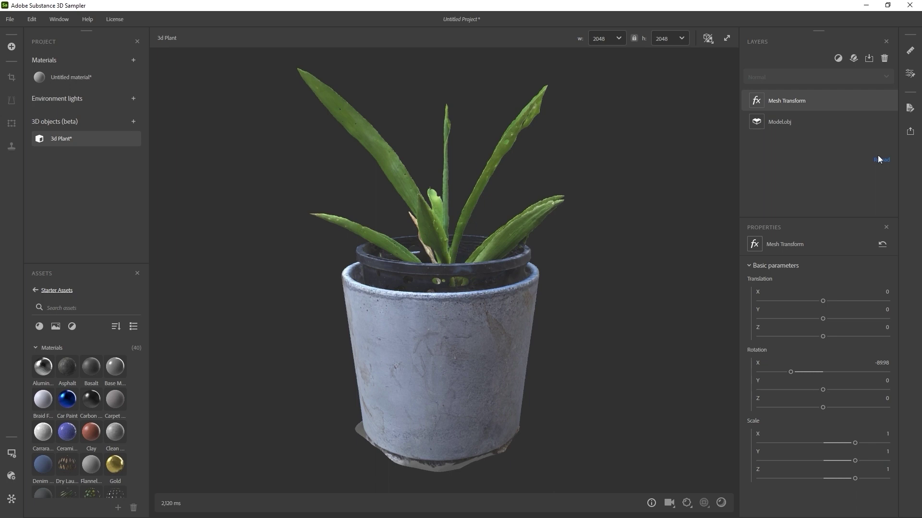
Step: Export 3d Plant to the Desktop's tutorial folder with an FBX mesh and PNG materials
click(910, 132)
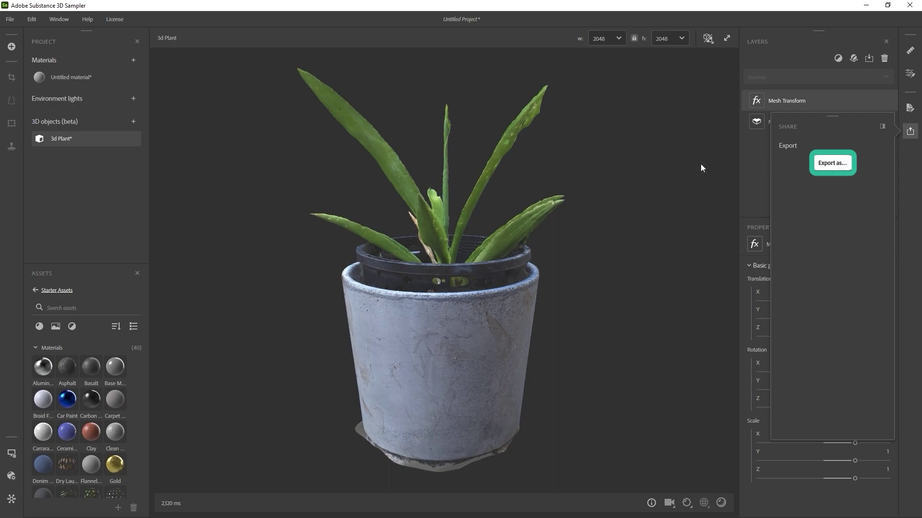
click(832, 162)
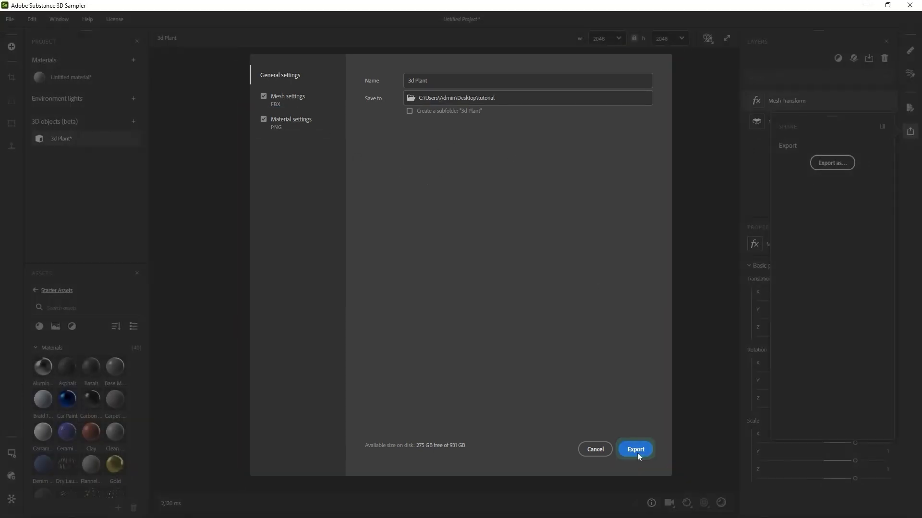
click(637, 451)
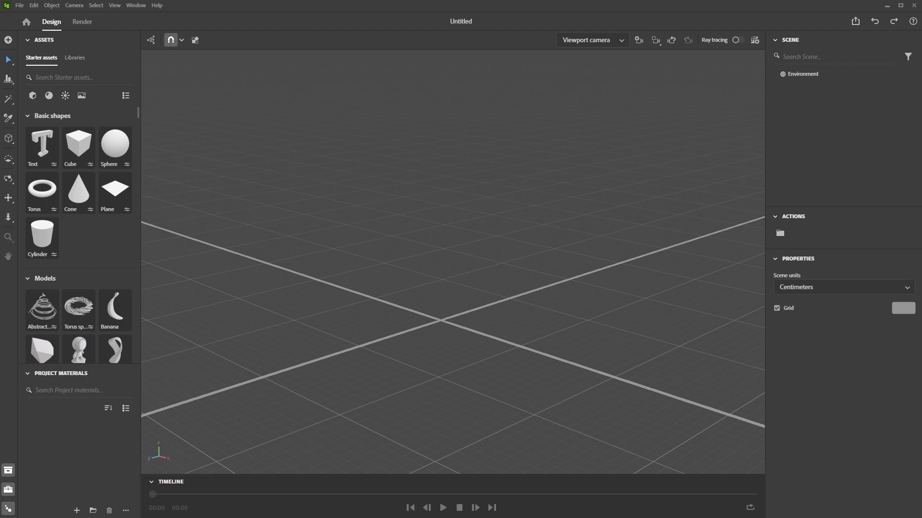
Step: Switch to Substance 3D Stager, import the exported plant model, and select MeshTransform inside its nested Original groups
drag(144, 365, 431, 321)
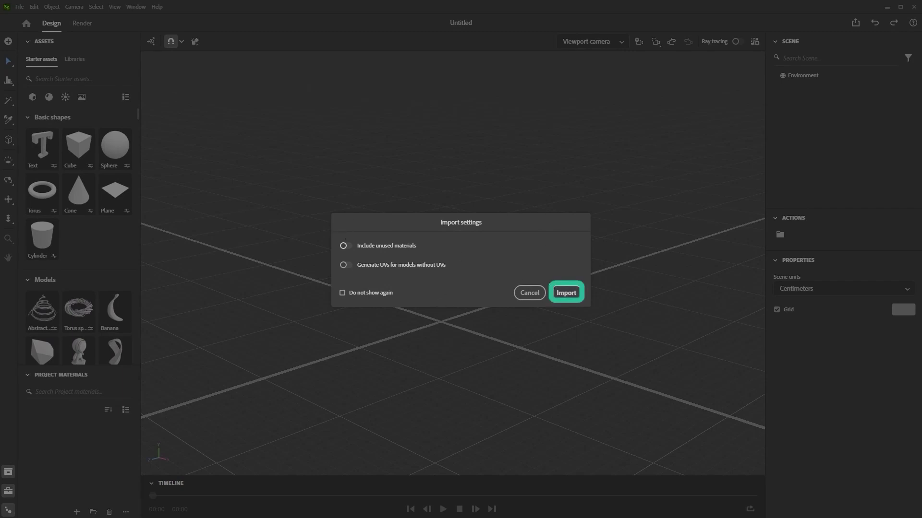
click(567, 293)
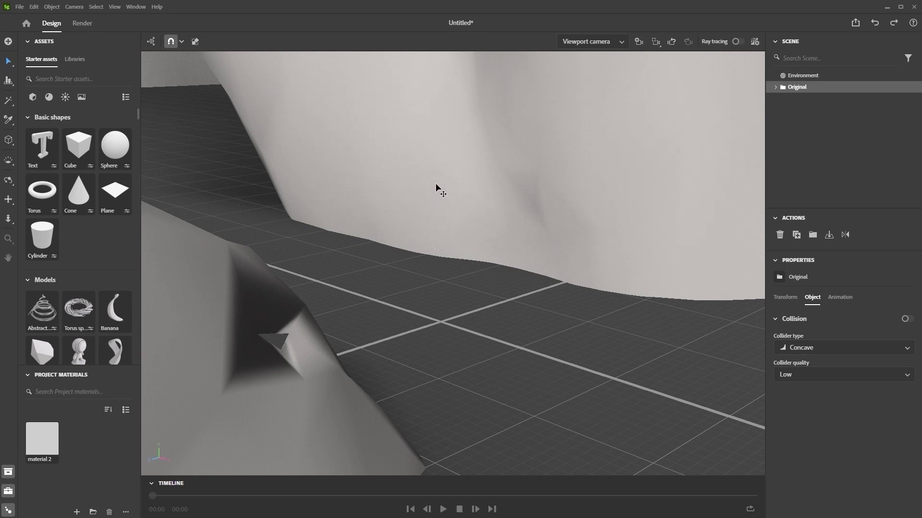
click(775, 87)
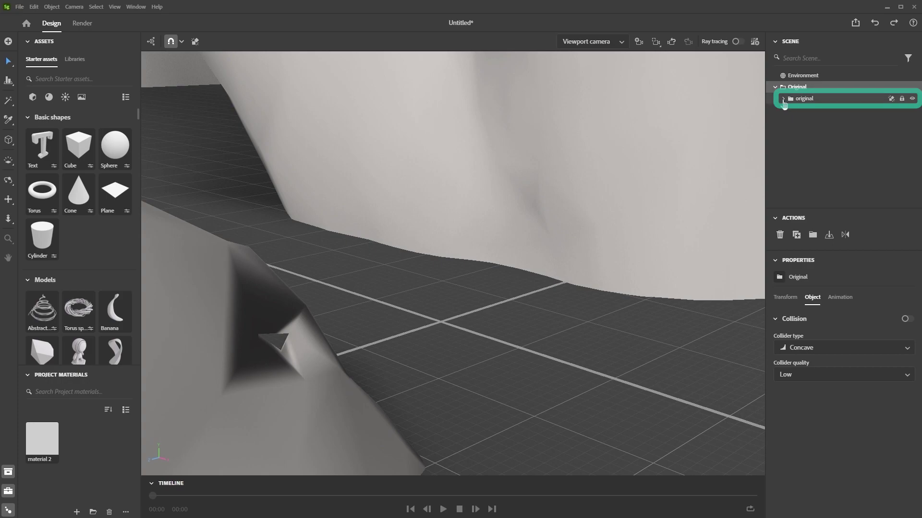
click(783, 99)
click(822, 110)
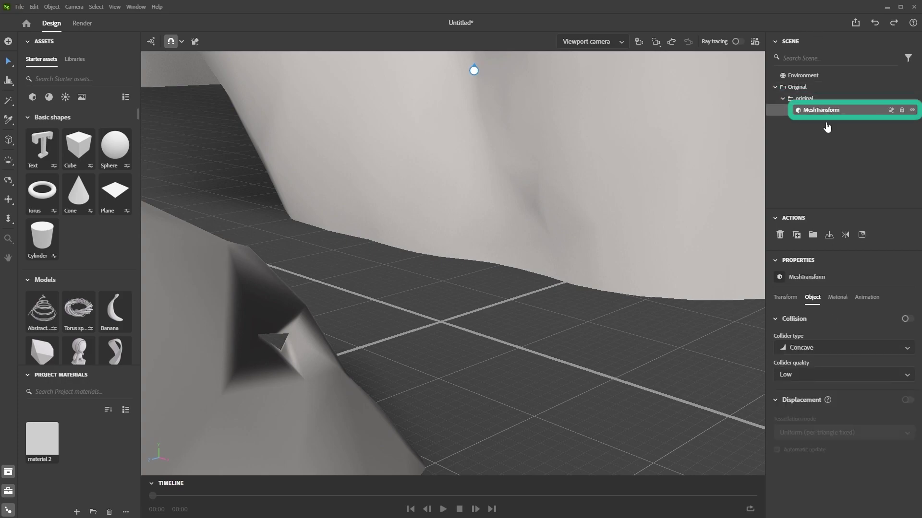
Step: Select the top-level Original group and move the plant vertically so its pot sits above the ground grid
scroll(453, 292, down, 8)
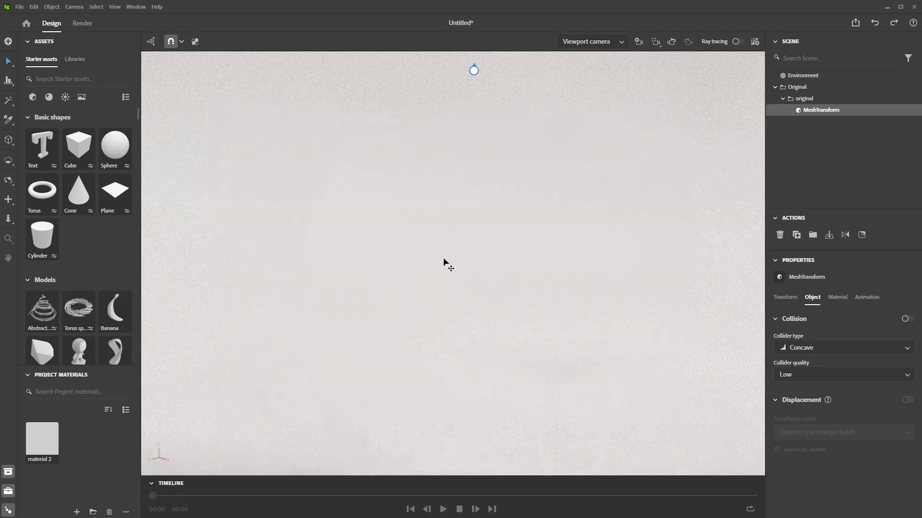
scroll(444, 263, down, 5)
scroll(463, 249, up, 3)
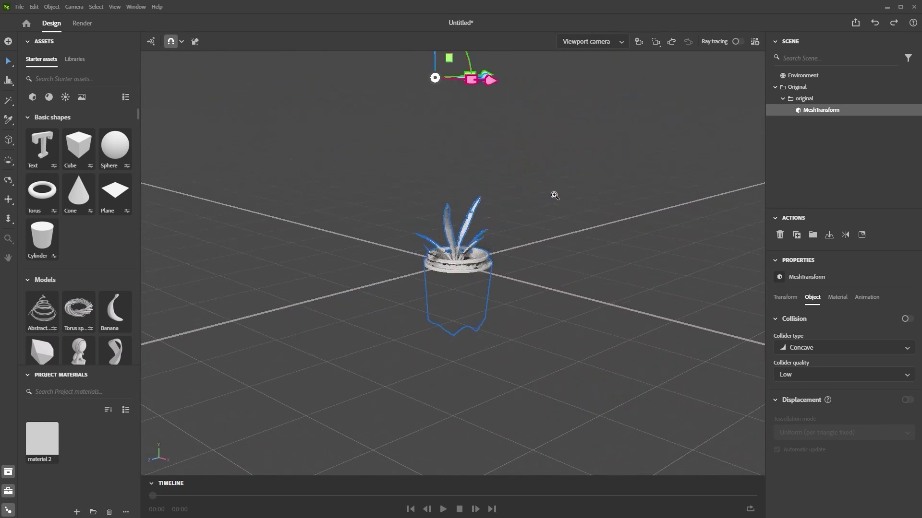
scroll(552, 199, up, 3)
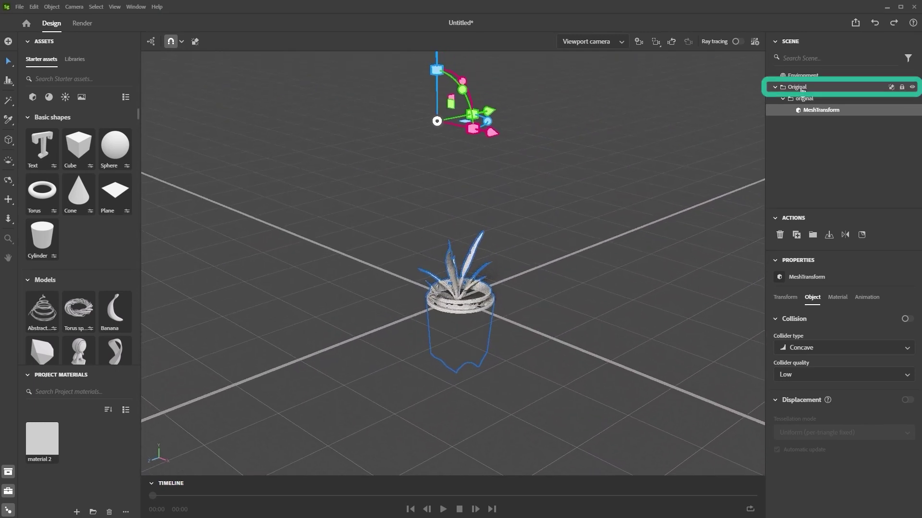
click(802, 88)
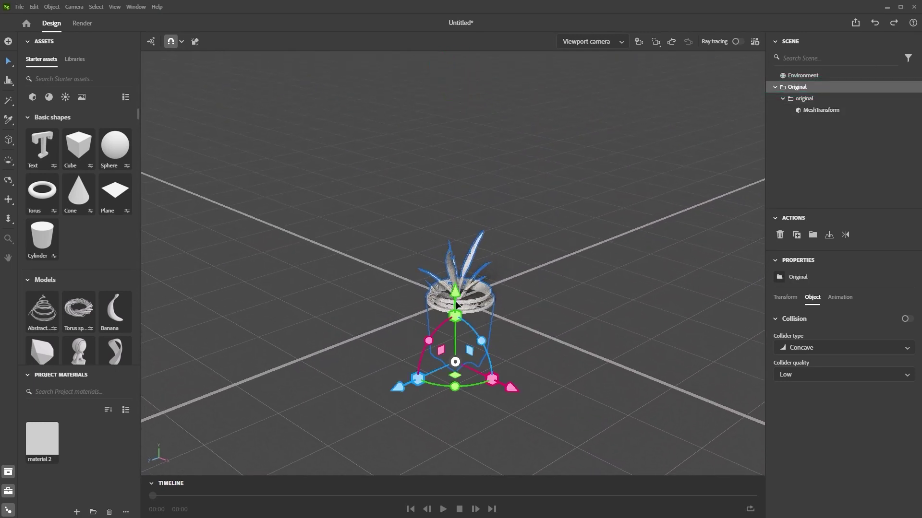
drag(456, 294, 454, 268)
drag(455, 199, 456, 240)
scroll(479, 335, down, 3)
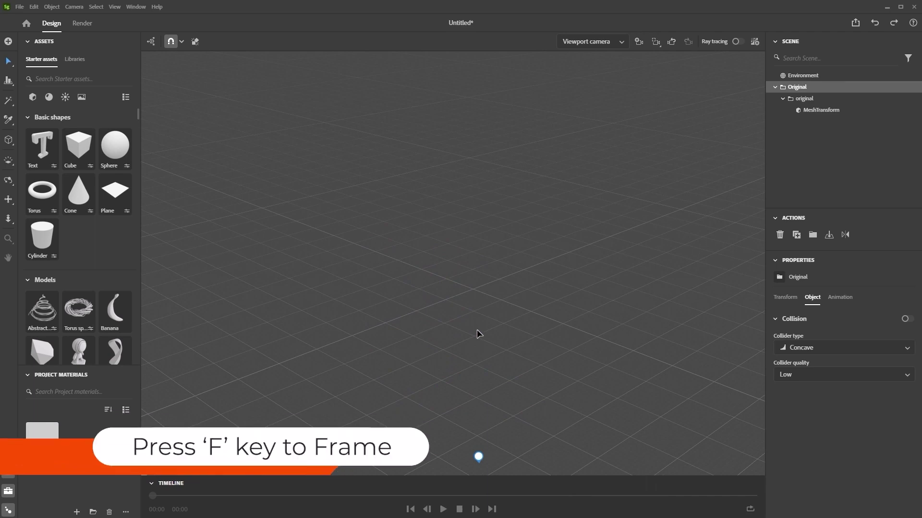
Step: Frame the plant in the viewport, deselect it, and view the whole pot above the grid
key(f)
scroll(523, 314, down, 5)
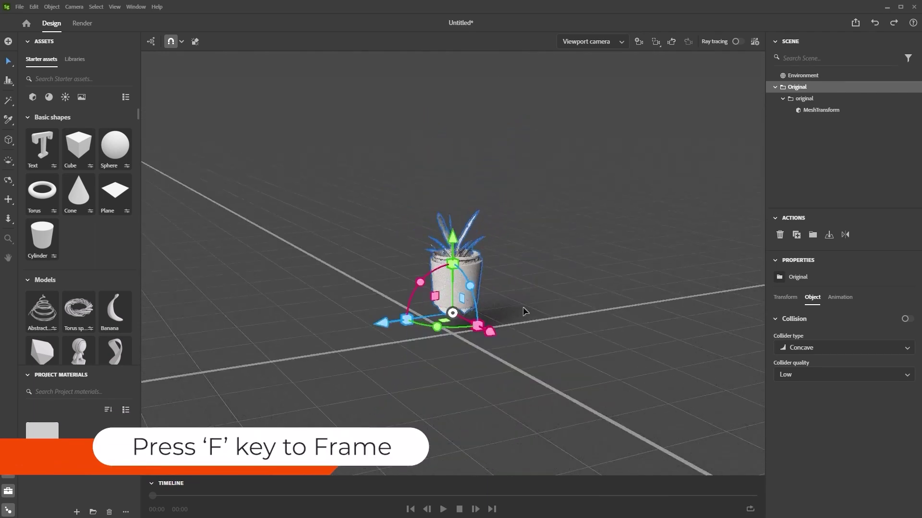
click(523, 312)
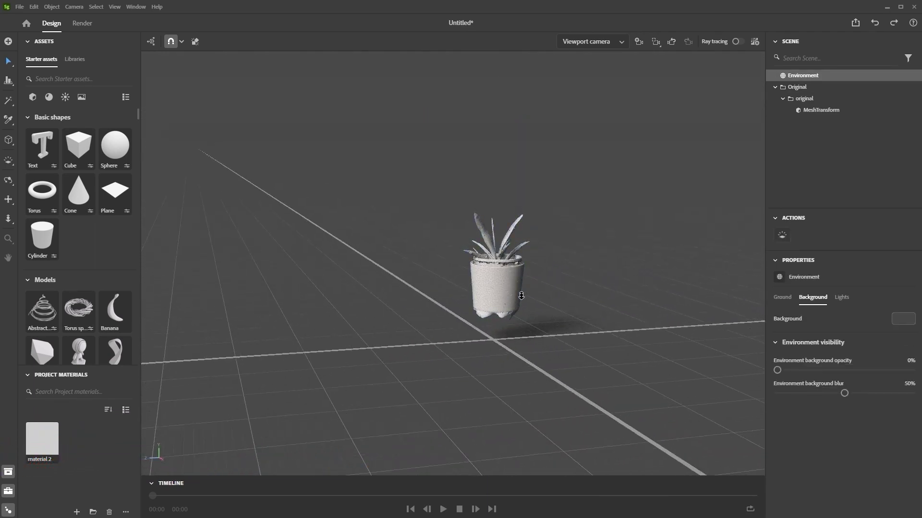
scroll(520, 297, up, 5)
middle_drag(582, 273, 560, 269)
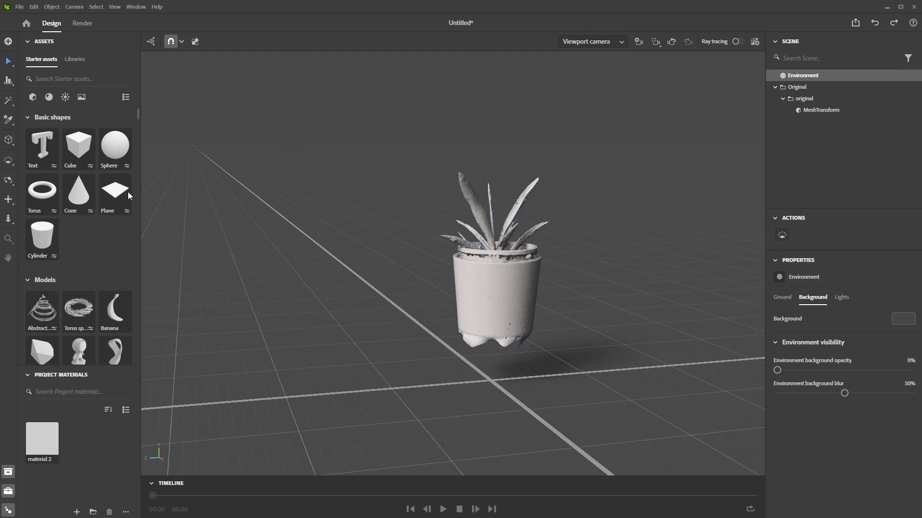
Step: Find the Stool among the starter models and place it in the scene beneath the floating plant
click(33, 97)
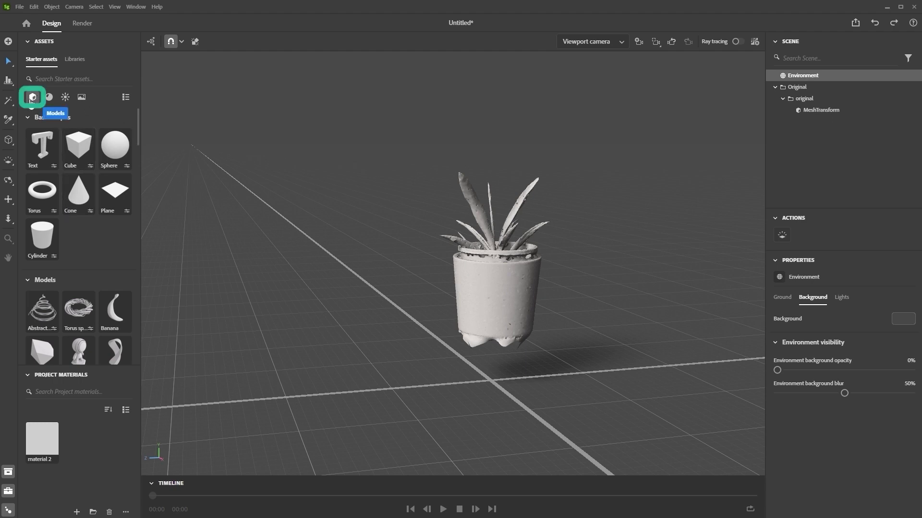
scroll(89, 218, down, 5)
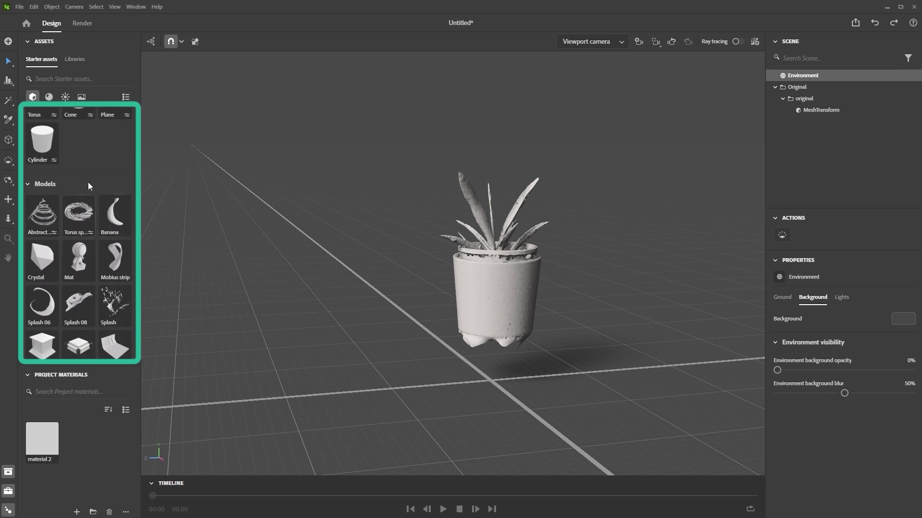
scroll(94, 204, down, 4)
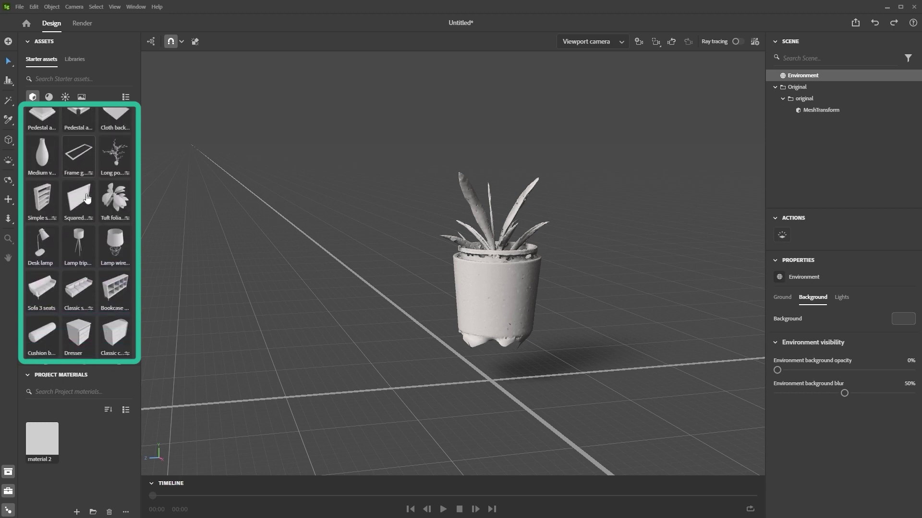
scroll(83, 224, down, 8)
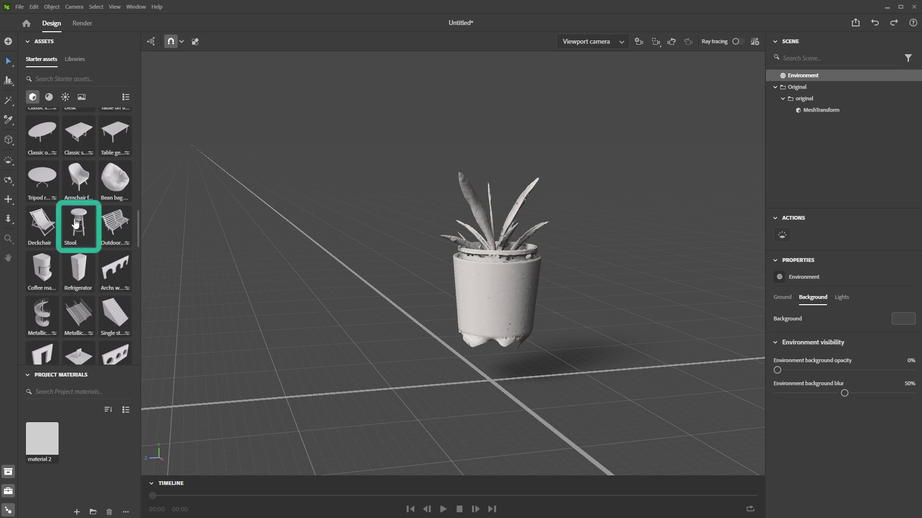
mouse_move(76, 221)
mouse_down()
mouse_move(477, 377)
mouse_move(489, 423)
mouse_move(467, 387)
mouse_up()
Step: Select the Original plant group and scale it down uniformly so the pot suits the size of the stool seat
scroll(473, 401, up, 3)
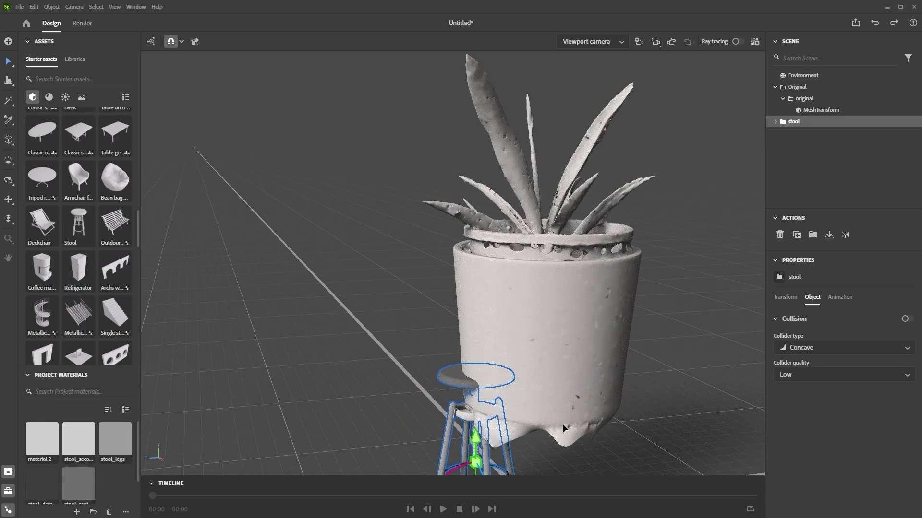
scroll(564, 425, down, 2)
middle_drag(531, 393, 528, 373)
scroll(528, 373, up, 3)
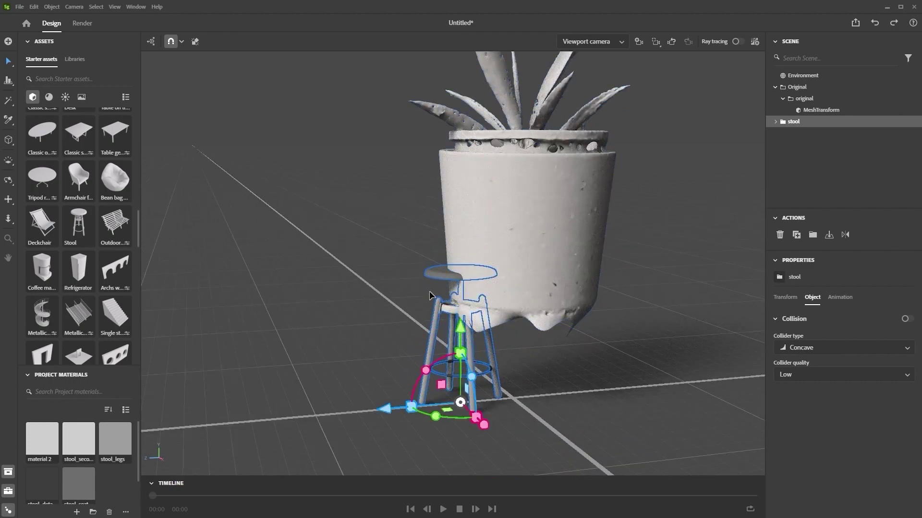
click(533, 178)
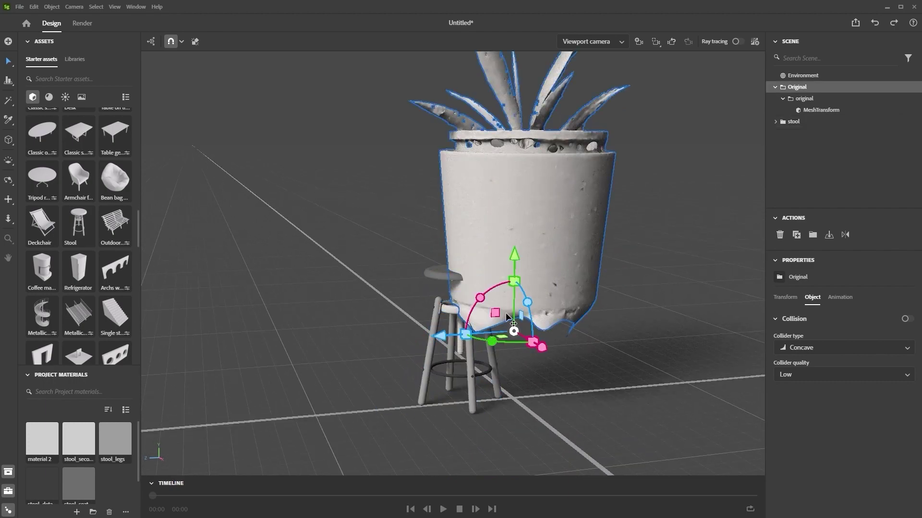
drag(516, 283, 509, 323)
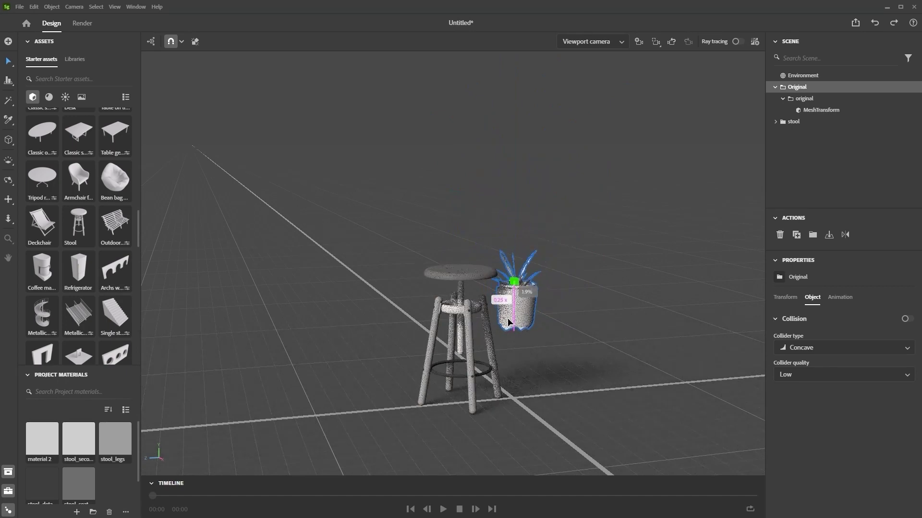
Step: Raise the scaled plant and slide it horizontally until it sits over the stool's seat
drag(513, 256, 505, 198)
drag(435, 272, 371, 275)
scroll(474, 274, up, 5)
scroll(474, 274, up, 2)
right_drag(474, 274, 545, 229)
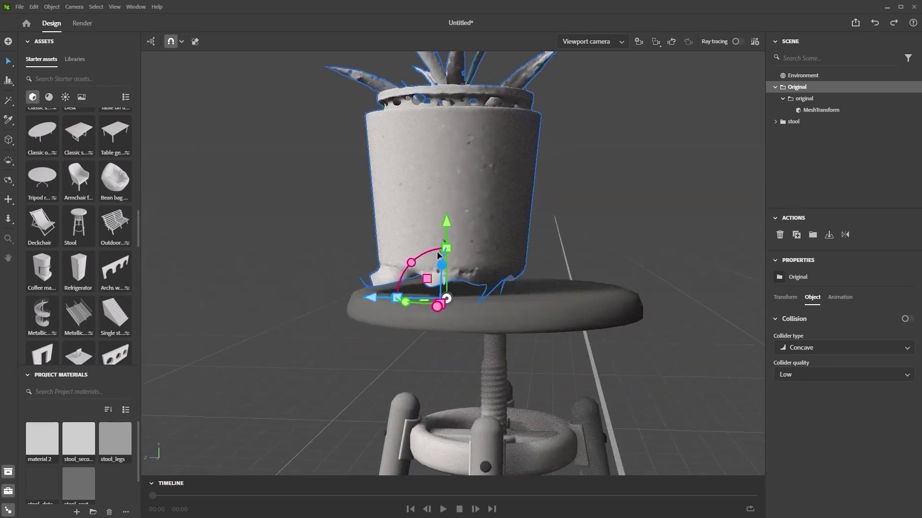
Step: Center the pot on the stool seat along both horizontal directions and deselect the plant
drag(426, 281, 468, 303)
right_drag(413, 290, 522, 307)
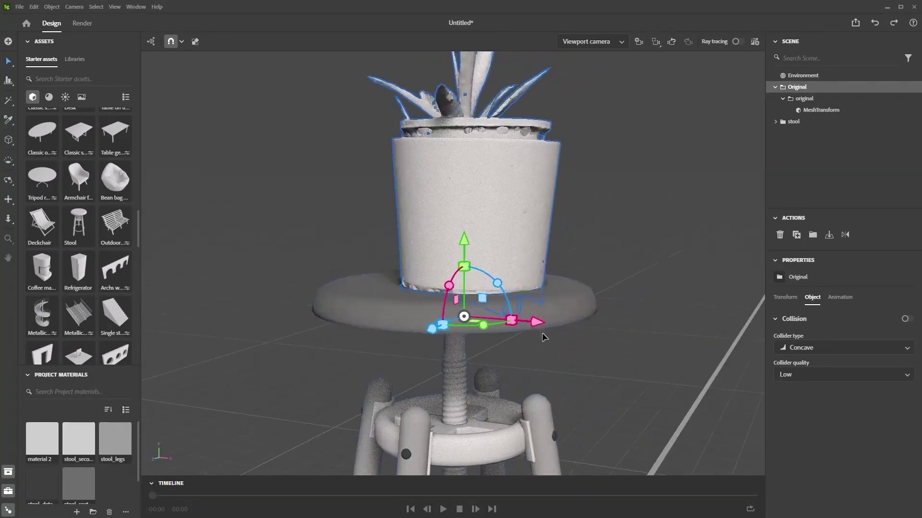
drag(537, 322, 530, 323)
right_drag(494, 214, 370, 216)
scroll(576, 273, down, 2)
scroll(576, 274, up, 2)
click(523, 219)
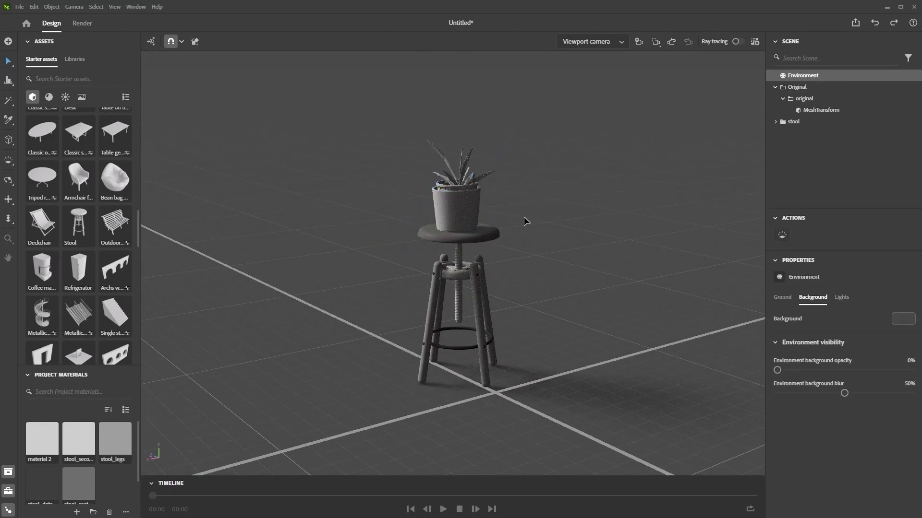
right_drag(523, 220, 489, 216)
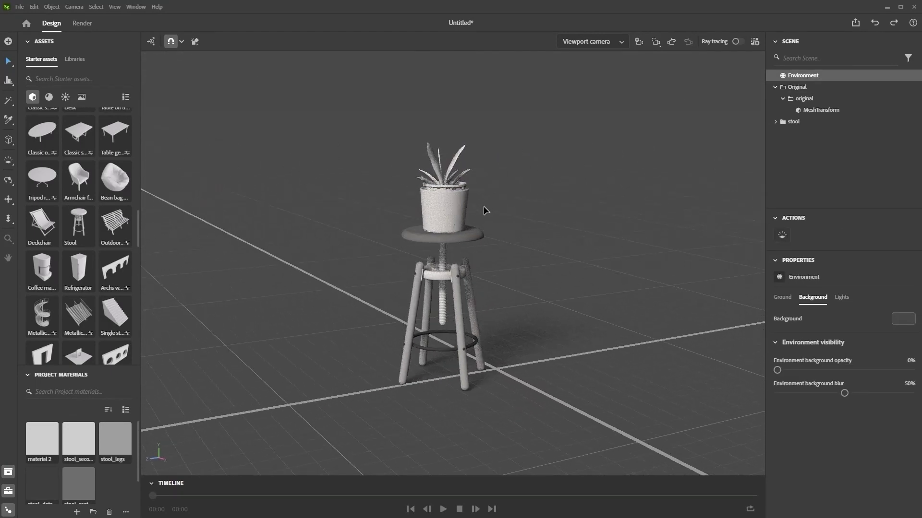
Step: Select the stool, expand both nested stool groups in the scene, and select cross_mesh
scroll(493, 228, up, 2)
click(429, 251)
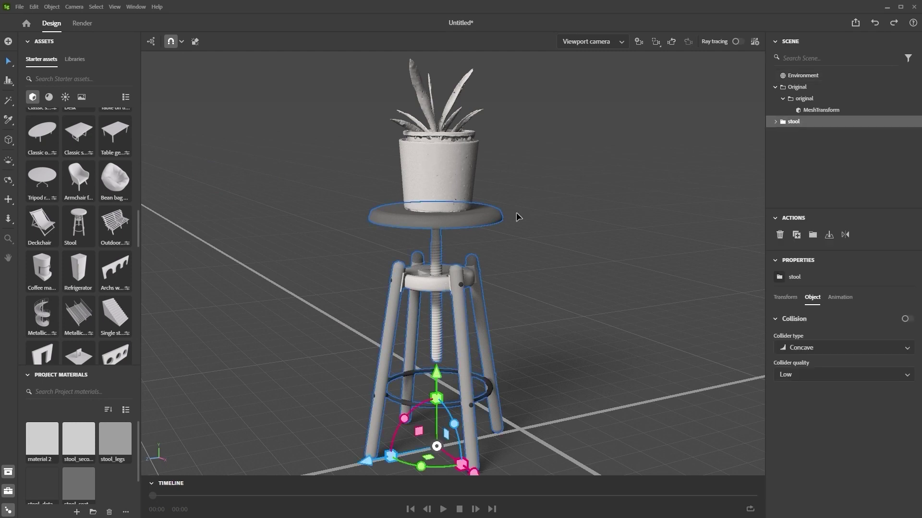
click(775, 121)
click(783, 133)
scroll(830, 144, down, 3)
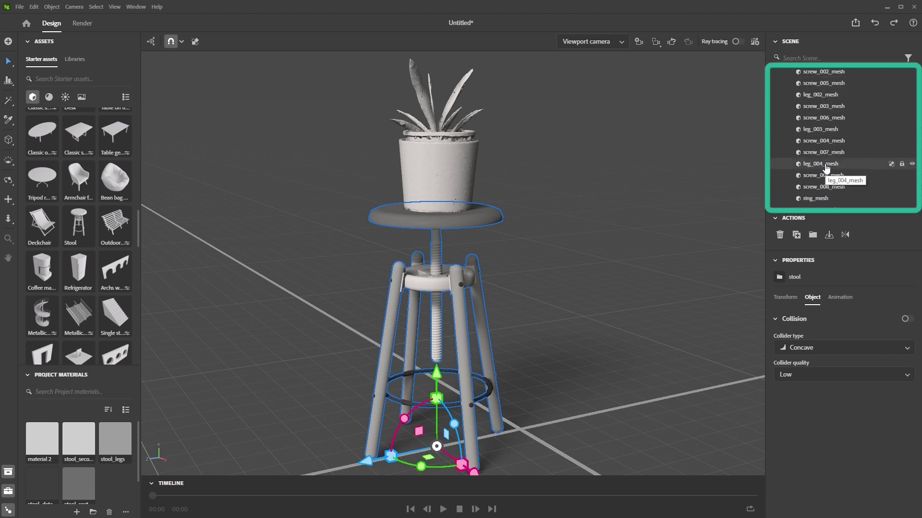
scroll(830, 138, up, 4)
click(822, 145)
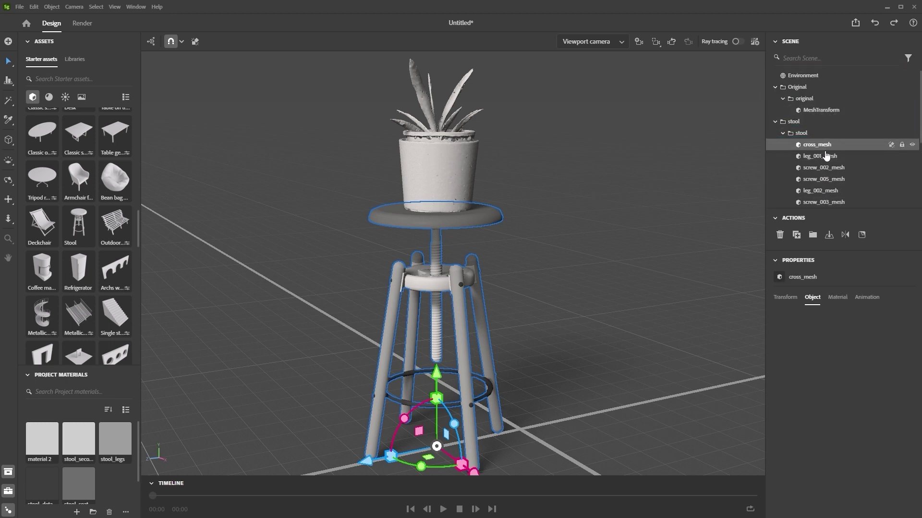
Step: Hide the stool's support_mesh so the seat and its screw are removed from view, and deselect everything
scroll(825, 163, down, 3)
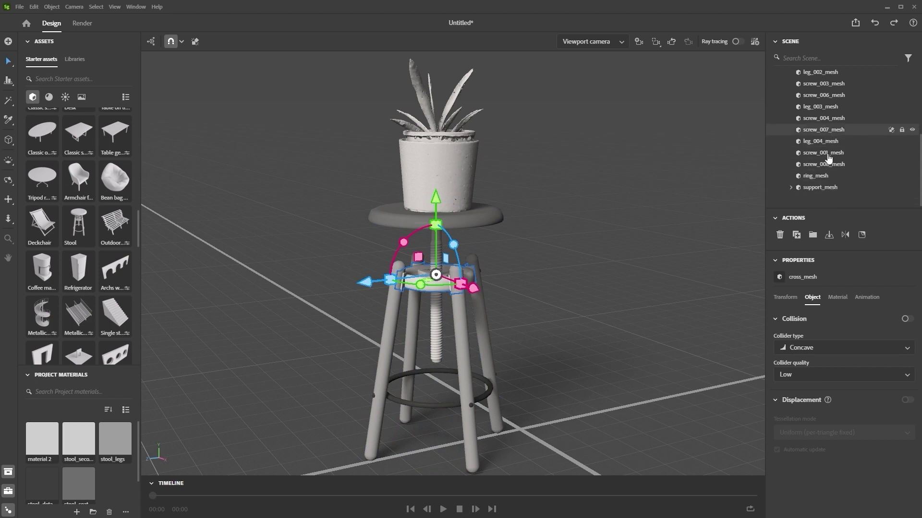
scroll(824, 149, down, 2)
scroll(824, 144, up, 1)
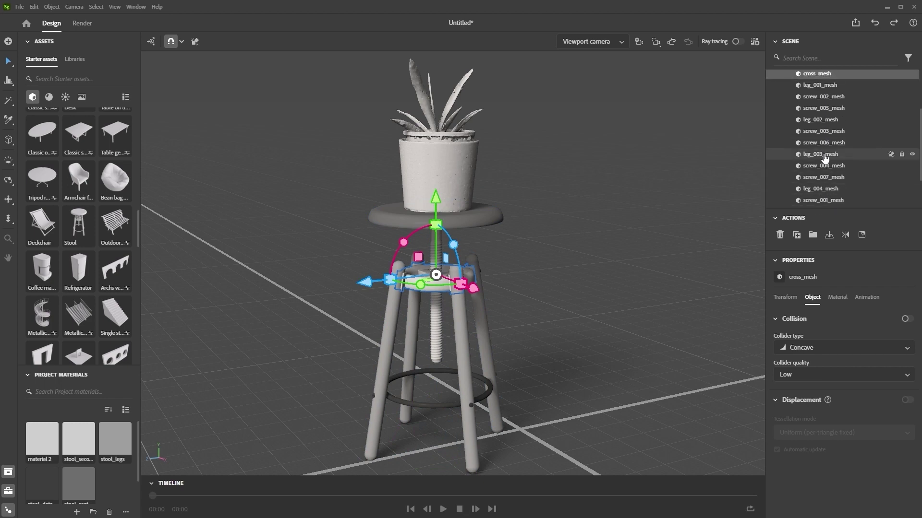
scroll(824, 185, down, 1)
click(825, 187)
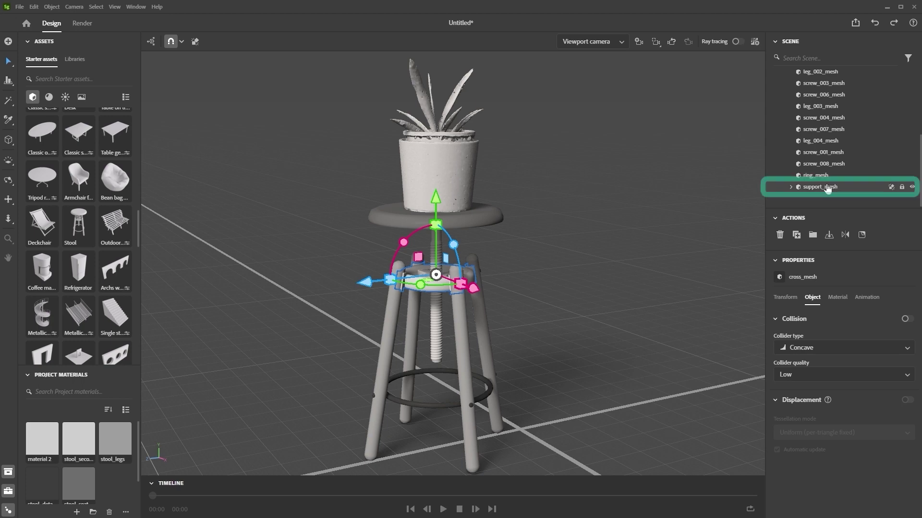
click(913, 187)
click(515, 216)
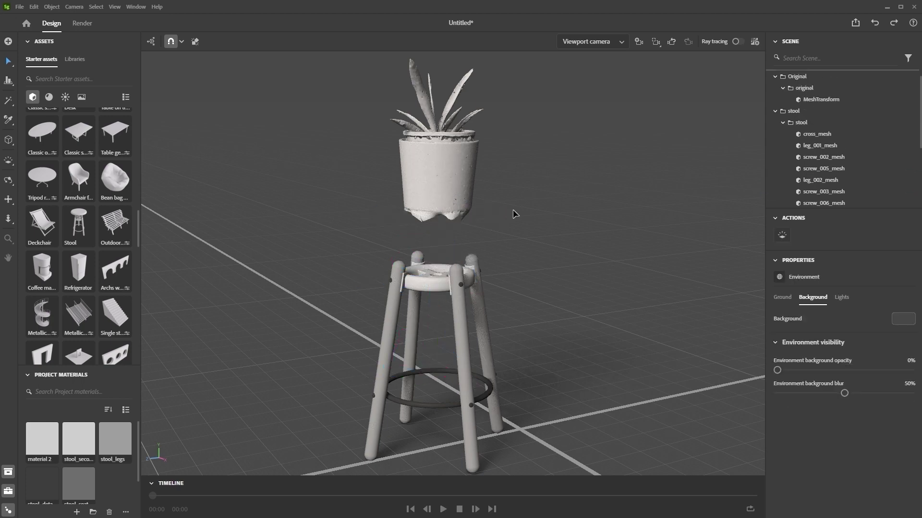
Step: Lower the plant onto the stool's cross ring and scale it down slightly so the pot fits between the legs
click(433, 143)
drag(433, 144, 433, 212)
right_drag(446, 226, 555, 260)
drag(515, 293, 514, 293)
scroll(505, 251, up, 5)
right_drag(504, 250, 212, 216)
drag(501, 282, 501, 285)
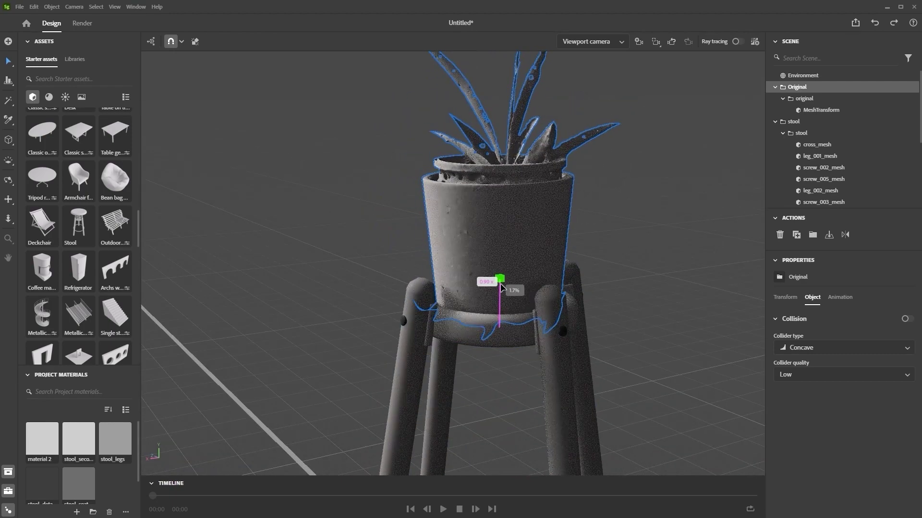
Step: Nudge the plant's height and horizontal position so the pot sits centered on the stool's cross ring, and deselect it
right_drag(495, 279, 451, 264)
drag(502, 260, 502, 256)
right_drag(360, 236, 551, 310)
drag(454, 355, 455, 354)
drag(508, 268, 514, 267)
click(580, 196)
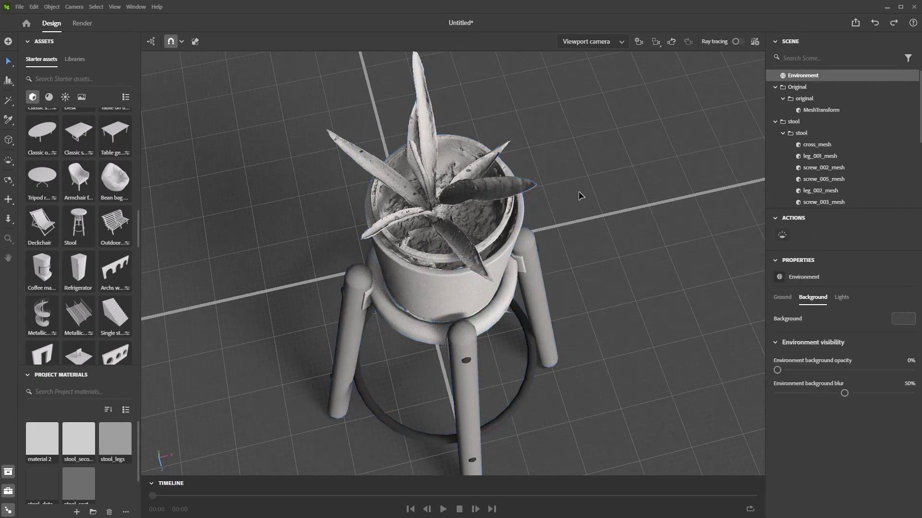
Step: Select the MeshTransform object inside the Original groups and rename it as plant
right_drag(613, 199, 329, 199)
right_drag(593, 288, 567, 265)
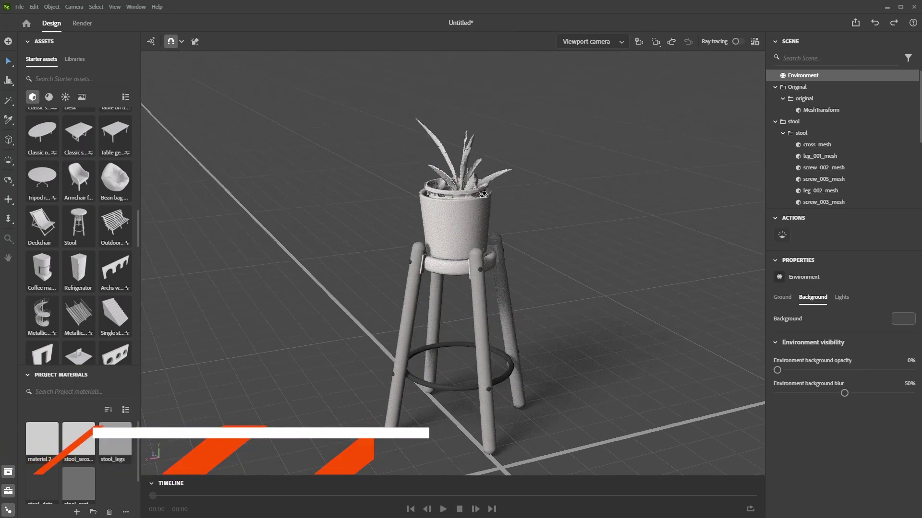
scroll(566, 266, up, 3)
mouse_move(565, 266)
middle_down()
mouse_move(521, 228)
mouse_move(560, 267)
middle_up()
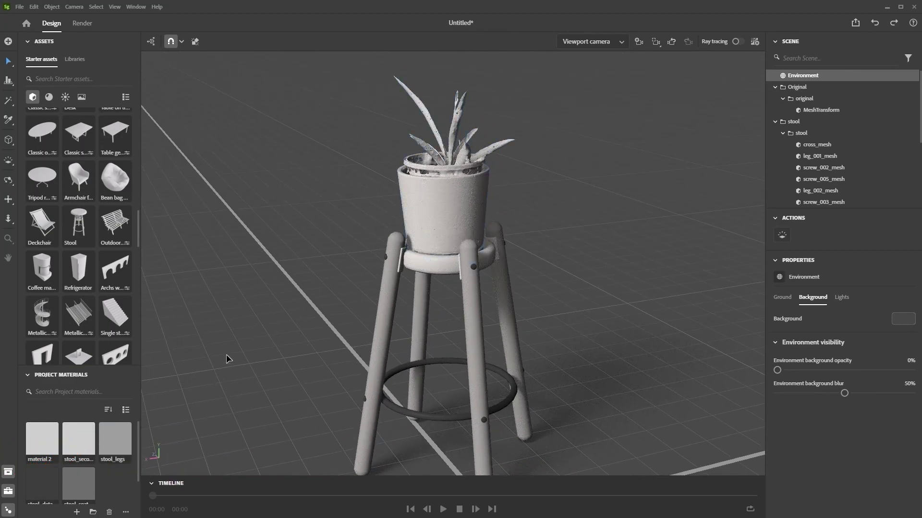
click(438, 191)
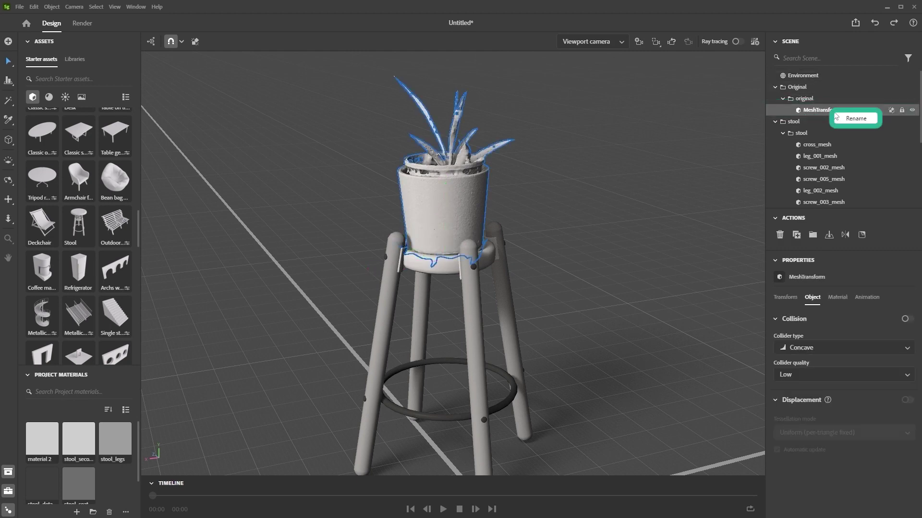
double_click(844, 112)
text(plant)
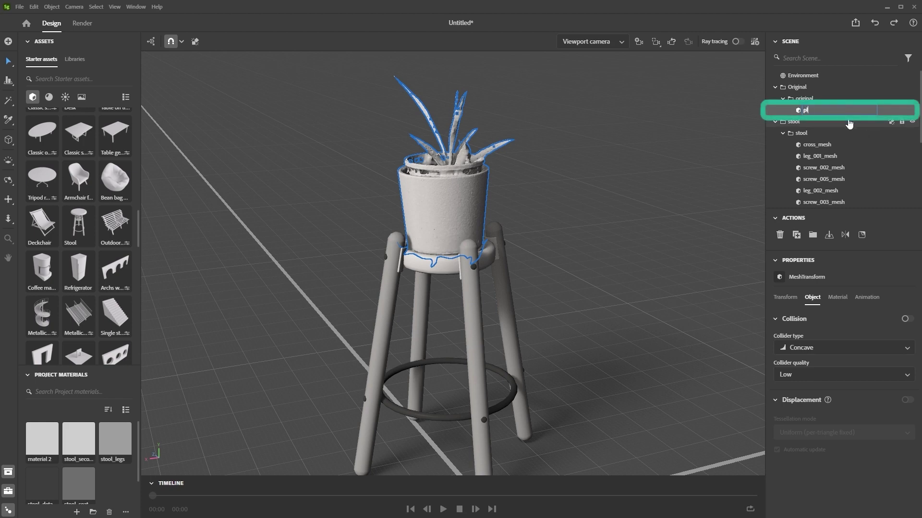
key(Return)
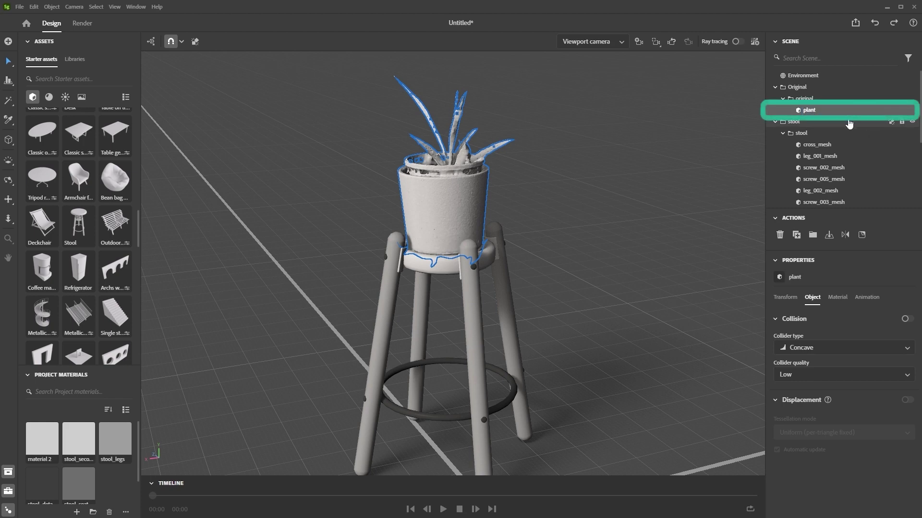
Step: Assign the exported color texture image to the Base color of the plant's material
click(838, 299)
scroll(845, 379, down, 5)
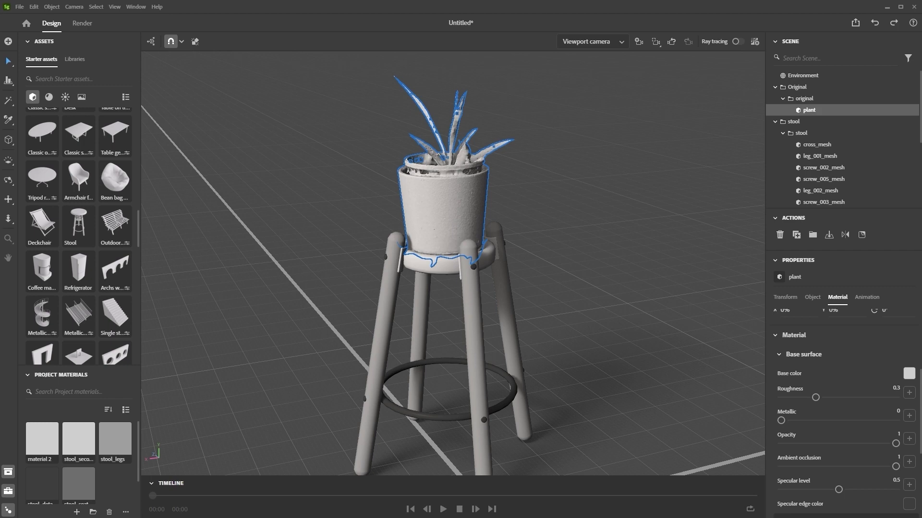
drag(2, 374, 909, 376)
Step: Deselect the plant and examine its texture on the leaves and pot from several angles
alt+drag(497, 183, 517, 176)
shift+right_drag(553, 154, 528, 189)
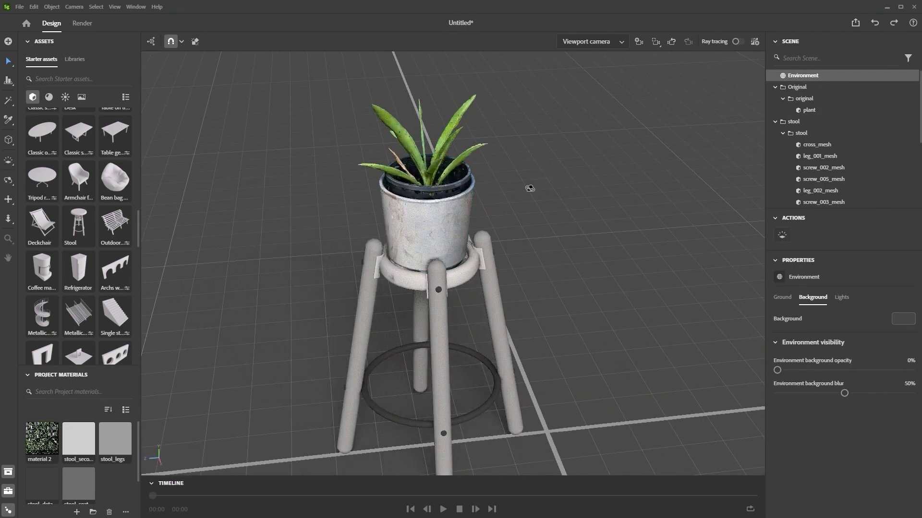
alt+drag(529, 189, 580, 187)
mouse_move(580, 188)
shift+right_down()
mouse_move(558, 191)
mouse_move(590, 193)
shift+right_up()
mouse_move(533, 176)
alt+mouse_down()
mouse_move(586, 175)
mouse_move(552, 173)
alt+mouse_up()
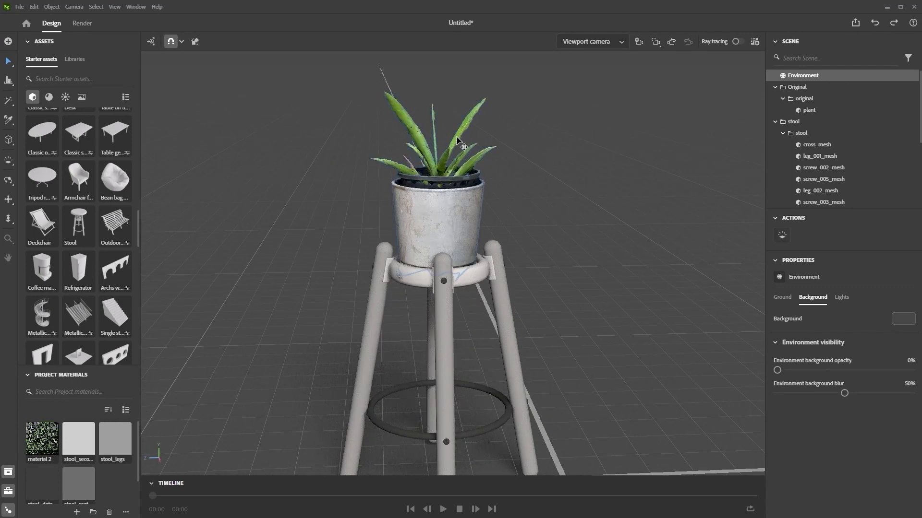
alt+drag(481, 194, 468, 193)
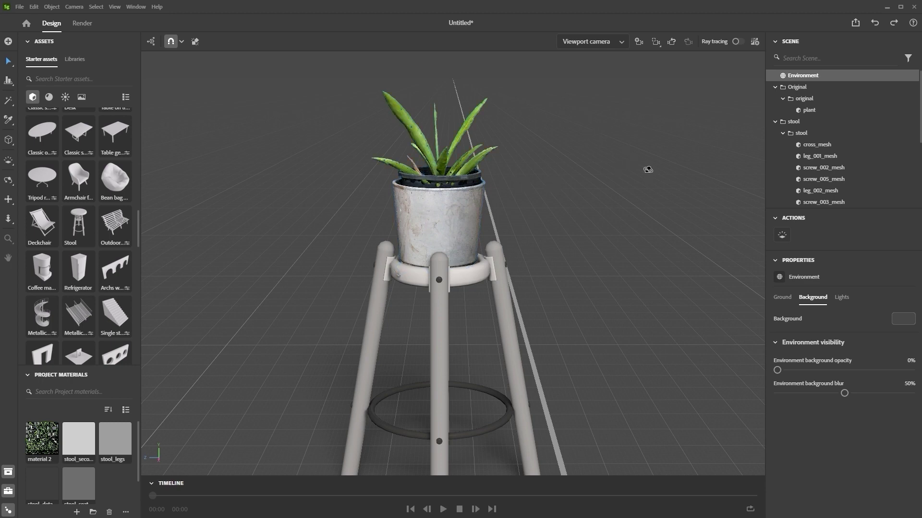
alt+drag(647, 169, 459, 195)
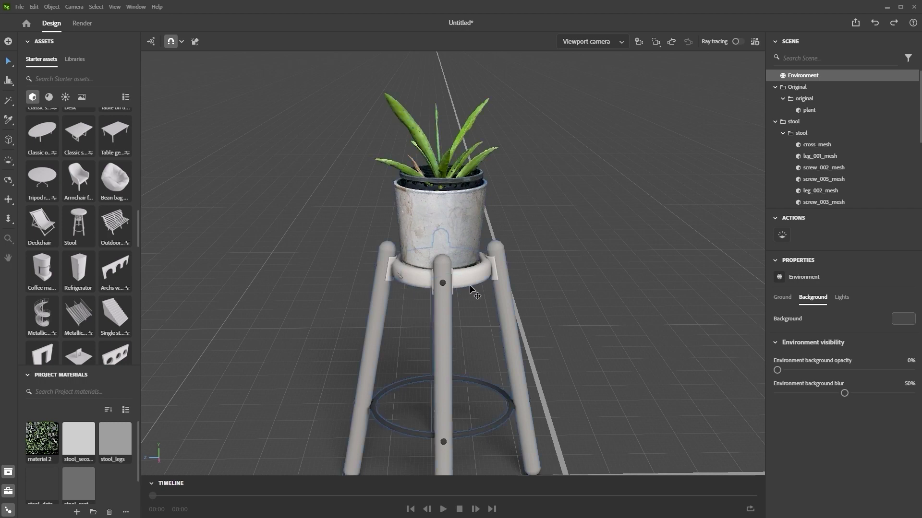
Step: Search the starter materials for "wood" and apply Oak wood to the stool leg leg_002_mesh
scroll(62, 111, up, 10)
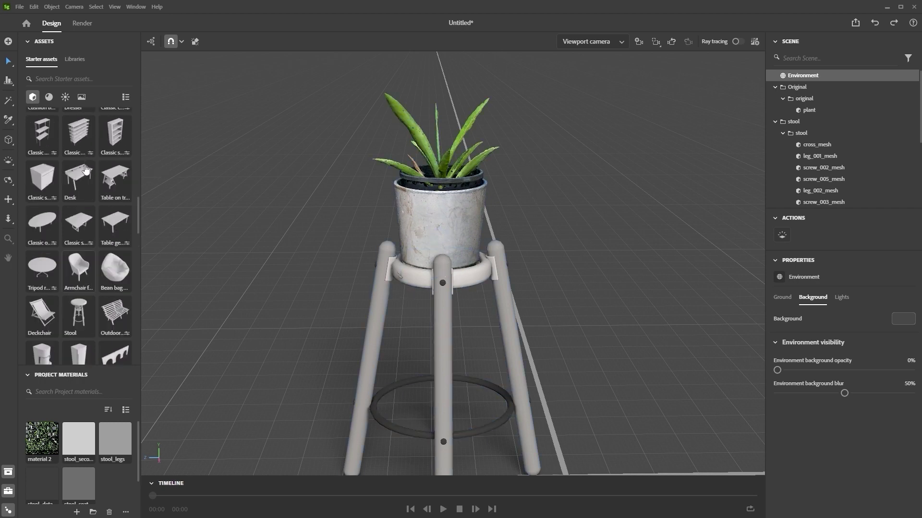
click(49, 98)
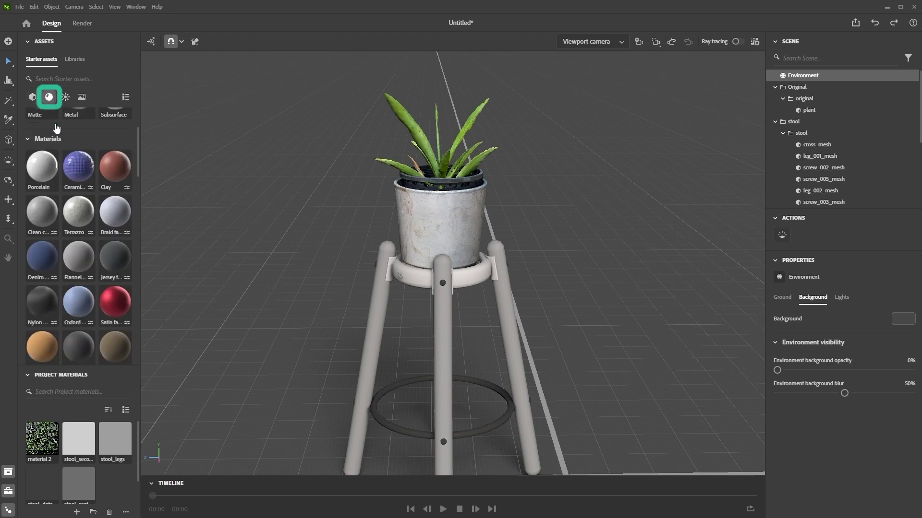
scroll(58, 106, up, 2)
click(88, 81)
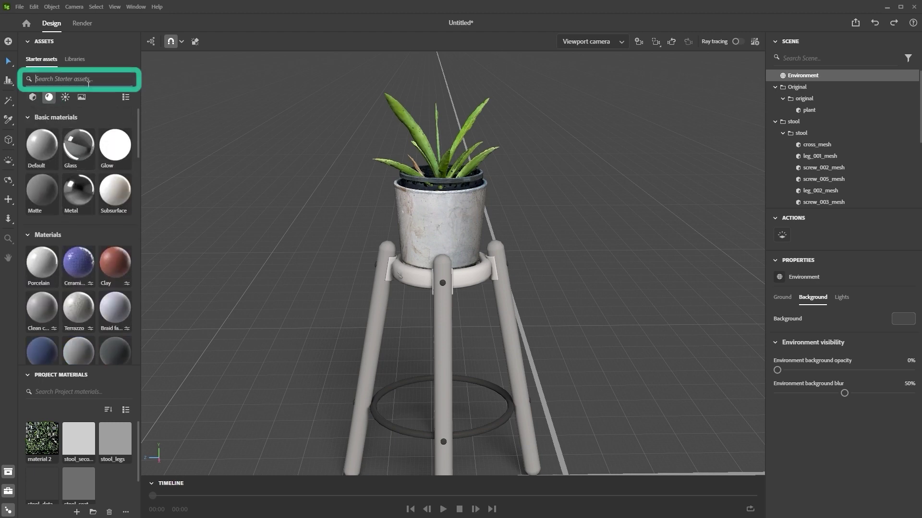
text(wood)
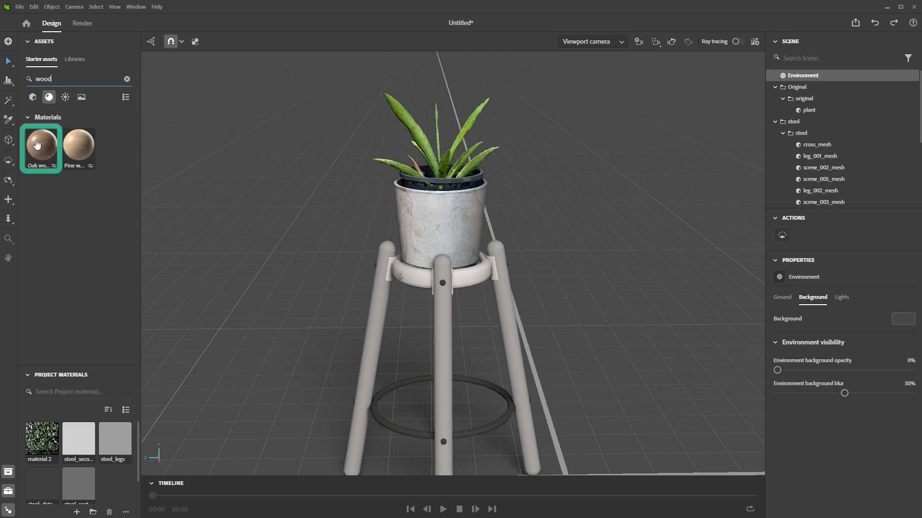
drag(37, 144, 382, 260)
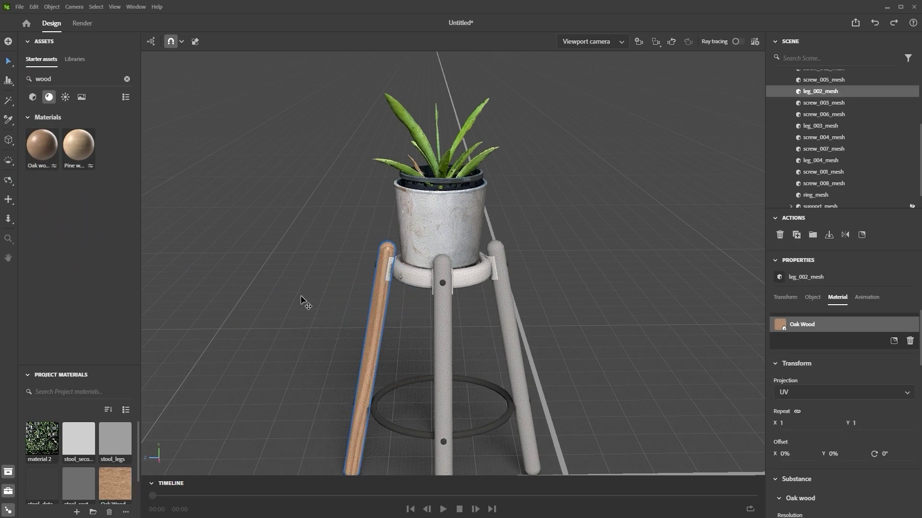
Step: Apply the project's Oak Wood material to the stool's three remaining legs and the cross ring under the pot
drag(68, 367, 66, 263)
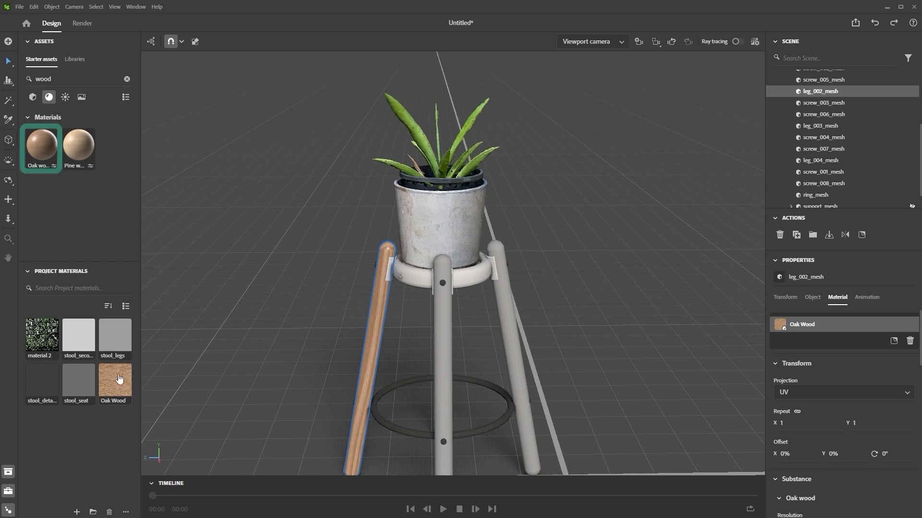
drag(116, 381, 444, 318)
drag(115, 384, 495, 299)
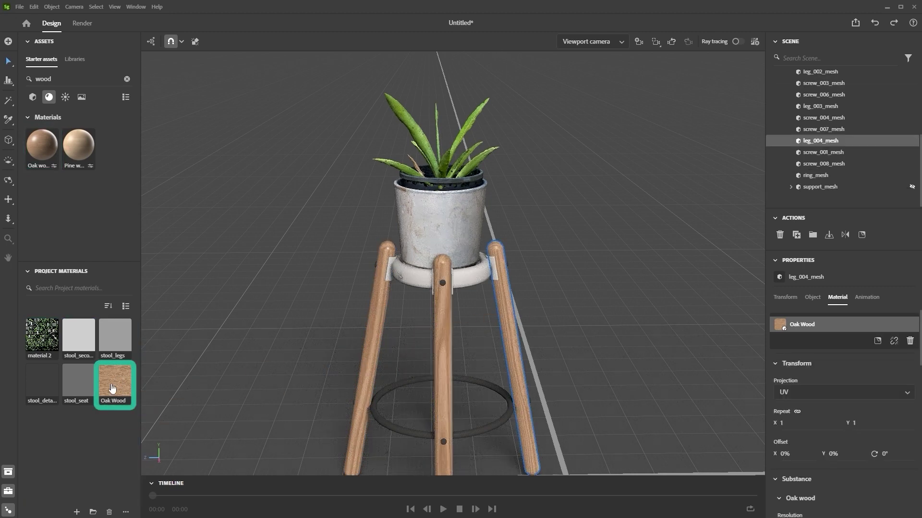
drag(112, 388, 410, 280)
right_drag(379, 292, 452, 286)
drag(115, 383, 386, 322)
Step: Deselect the stool part and examine the oak grain on the ring and leg tops up close
right_drag(485, 288, 546, 244)
click(564, 195)
right_drag(565, 195, 474, 215)
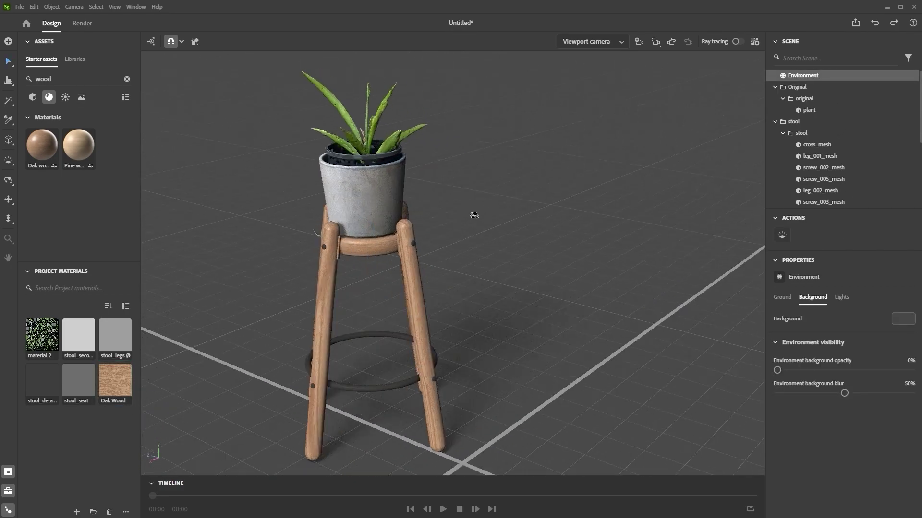
scroll(414, 247, up, 5)
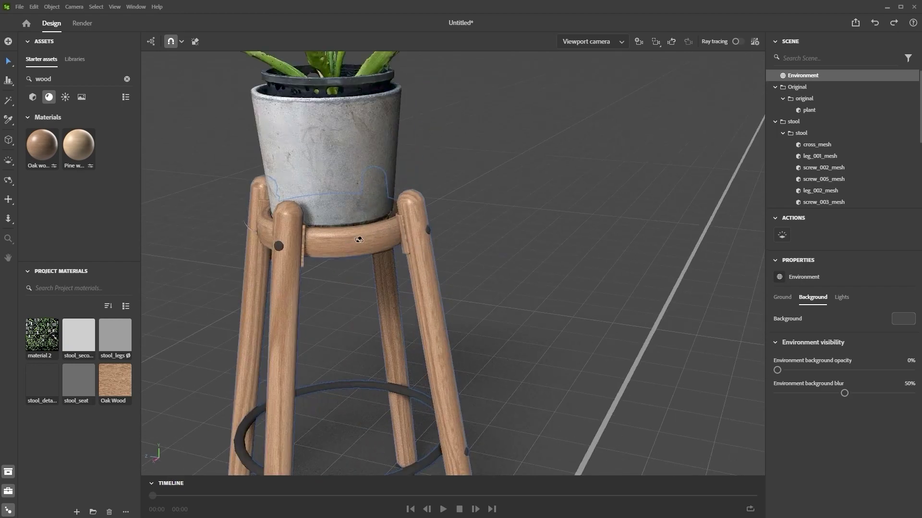
right_drag(359, 239, 378, 245)
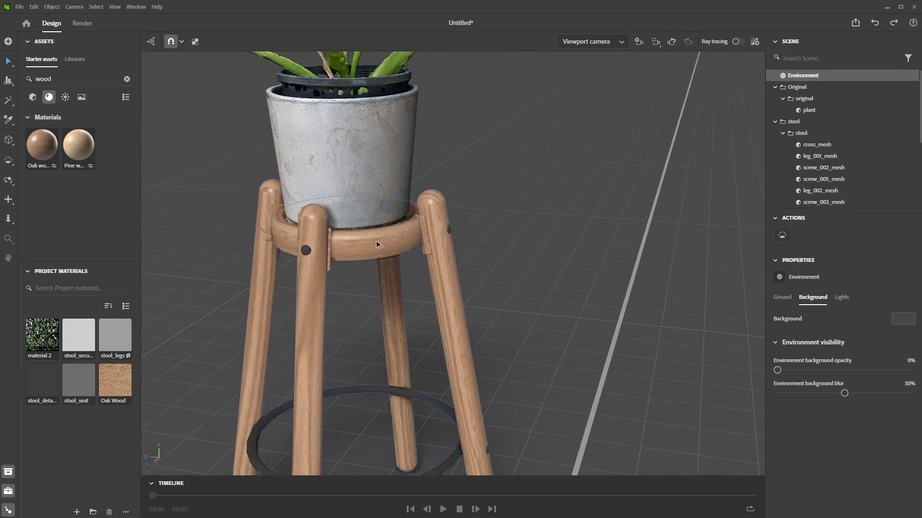
scroll(434, 199, up, 5)
middle_drag(445, 159, 446, 236)
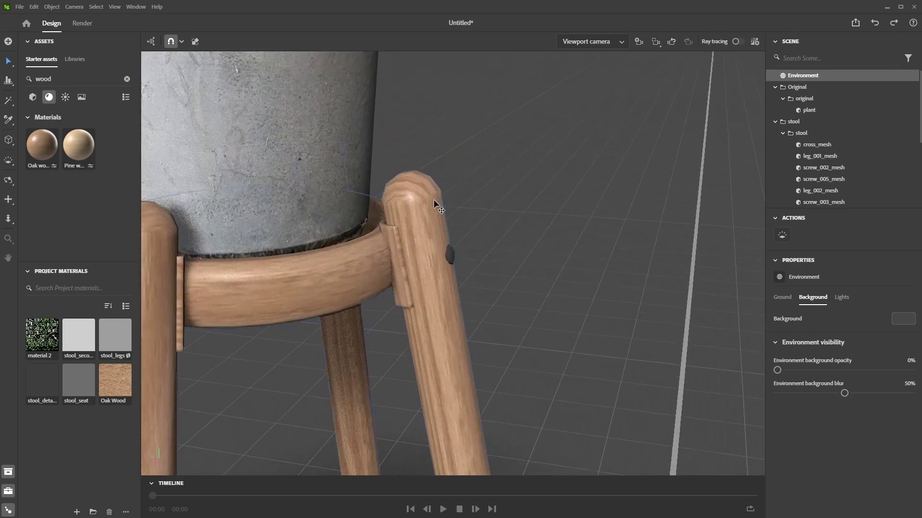
scroll(434, 204, up, 5)
right_drag(412, 150, 372, 144)
middle_drag(373, 144, 406, 159)
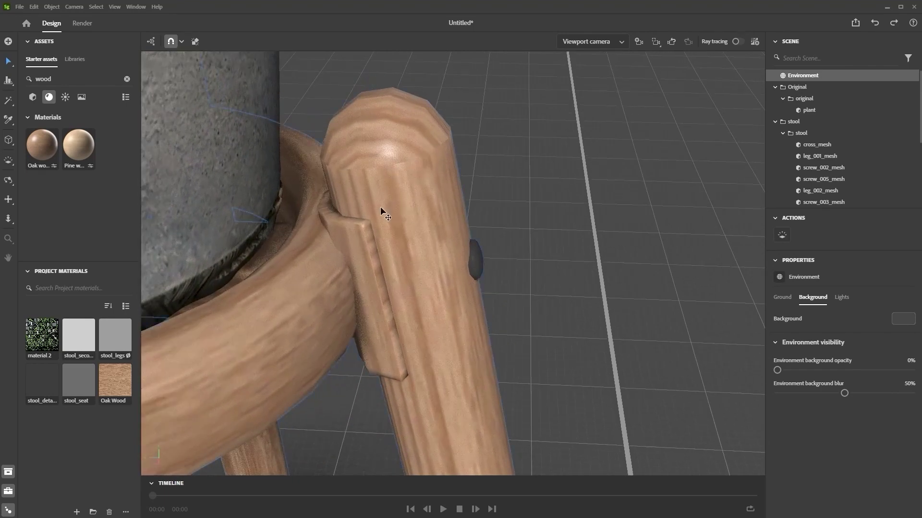
Step: Try the Triplanar (local) projection on cross_mesh's Oak Wood material, return the projection to UV, and deselect the part
click(396, 169)
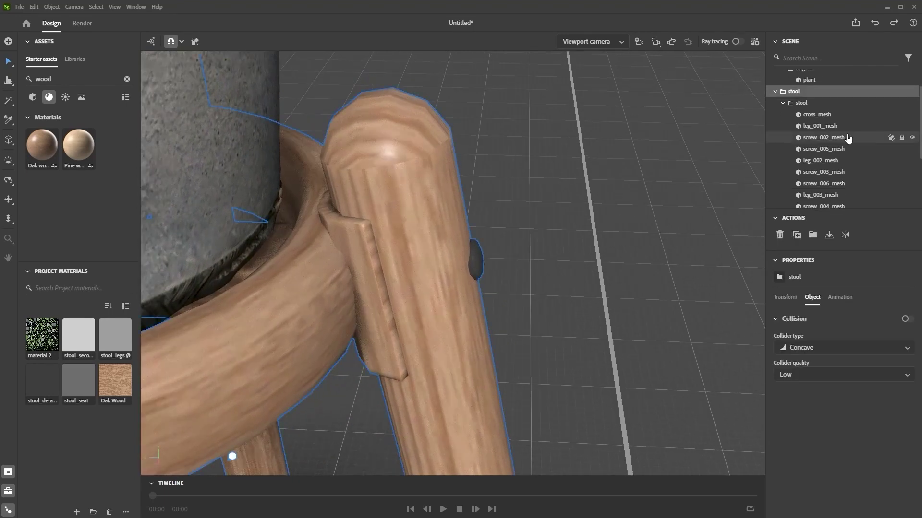
click(821, 115)
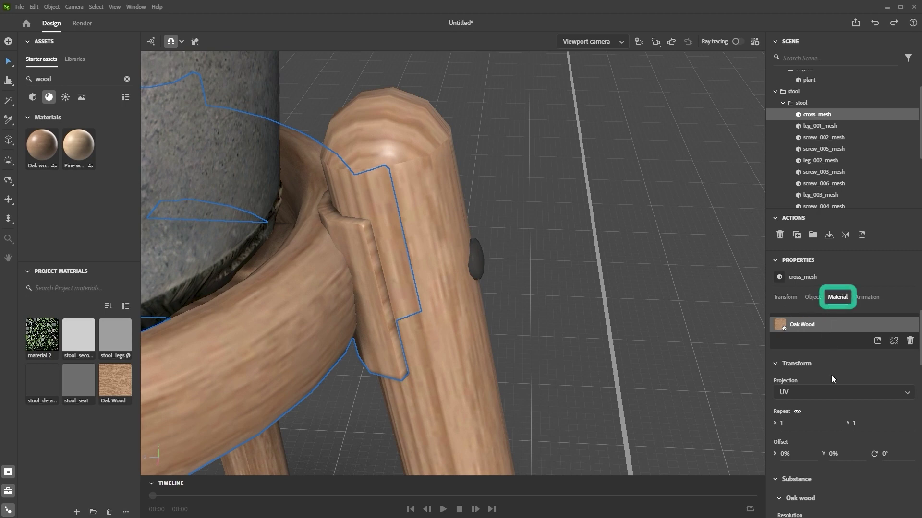
click(815, 395)
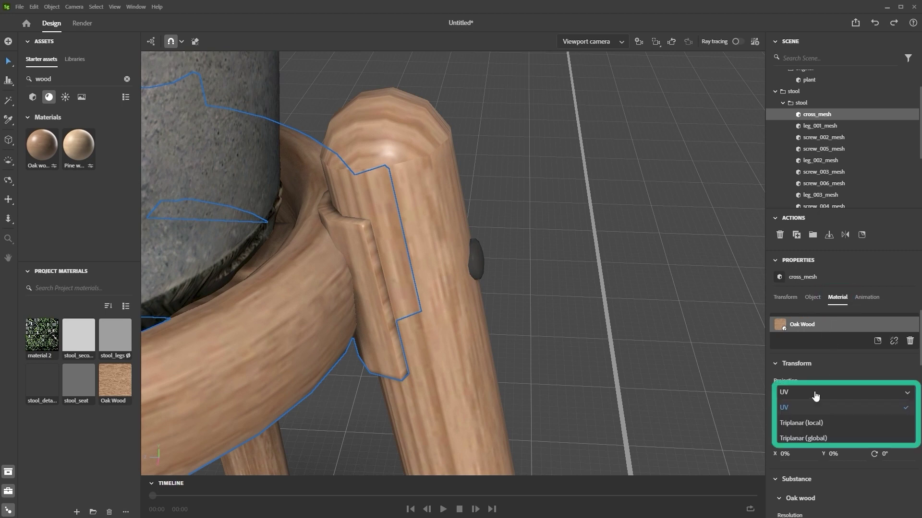
click(816, 423)
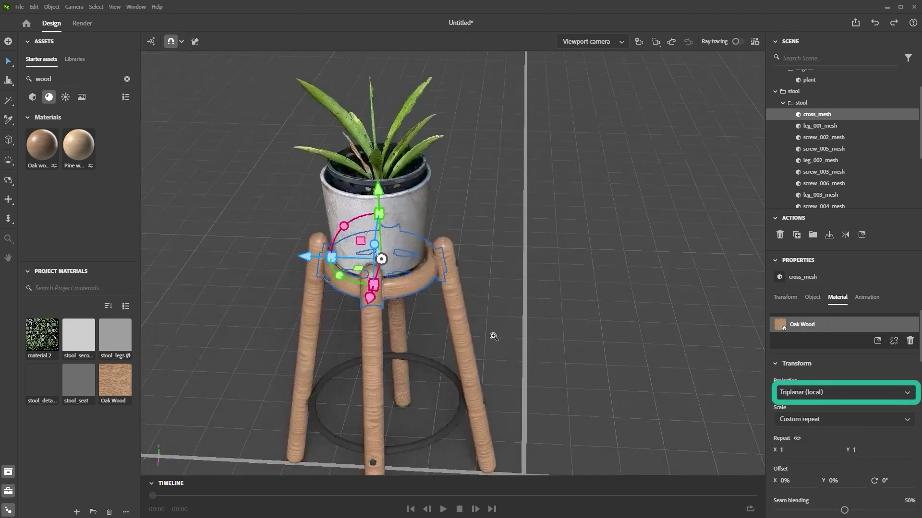
click(844, 392)
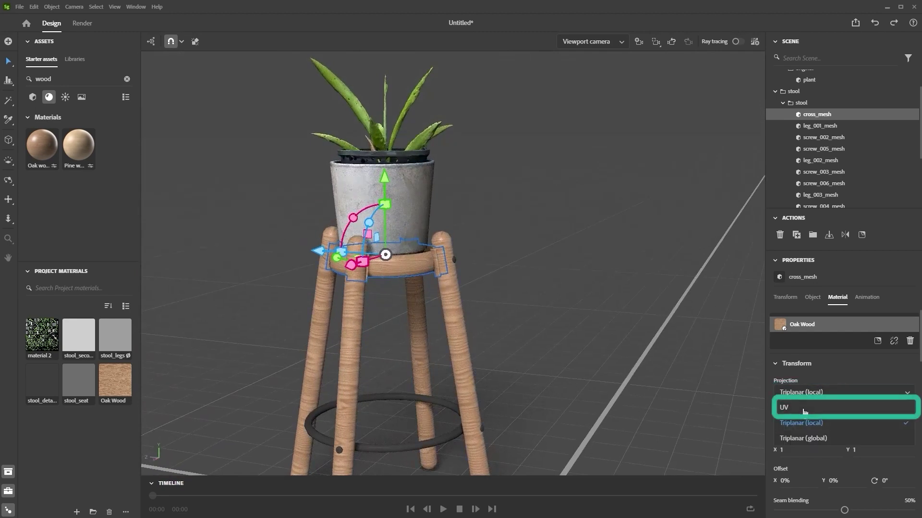
click(815, 408)
click(516, 269)
Step: Clear the asset search, place a Plane beneath the stool, and scale it up into a large floor
right_drag(502, 210, 543, 216)
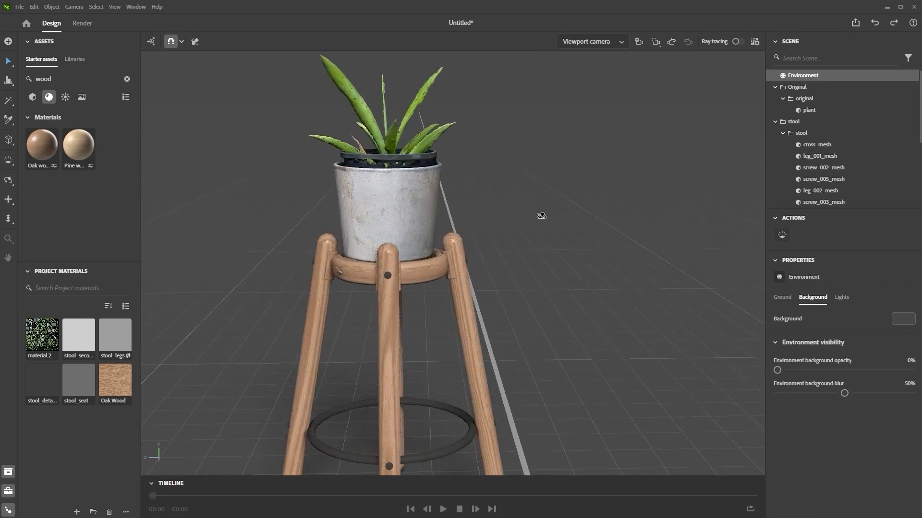
middle_drag(399, 294, 445, 261)
scroll(474, 254, down, 2)
right_drag(474, 253, 436, 265)
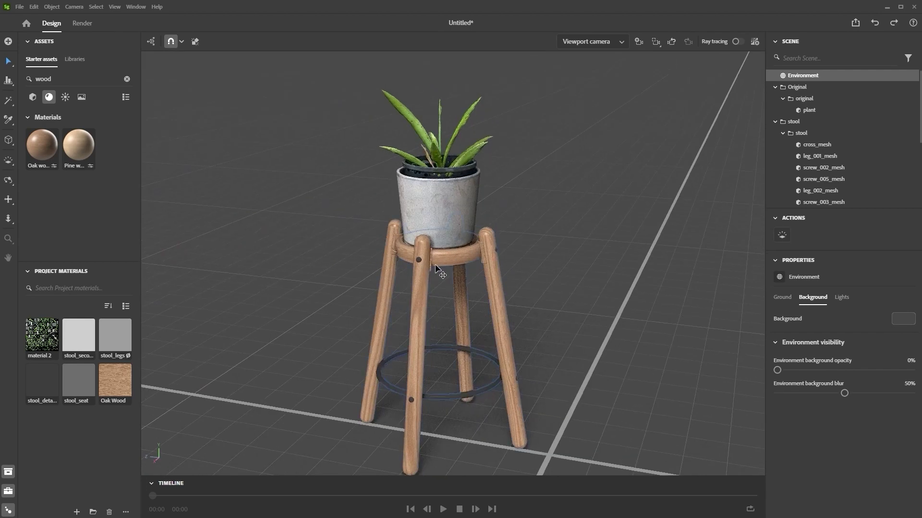
middle_drag(521, 264, 524, 250)
scroll(516, 245, down, 3)
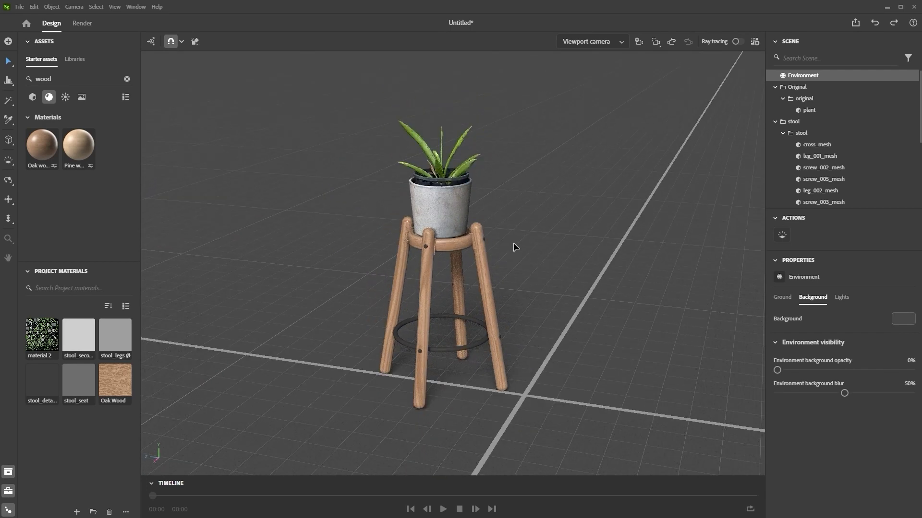
click(32, 97)
click(126, 79)
drag(116, 191, 459, 358)
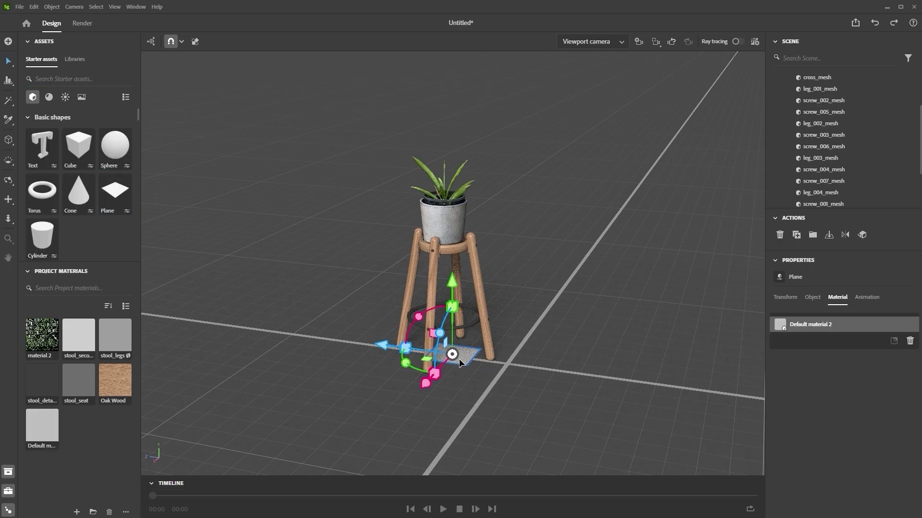
drag(466, 285, 523, 155)
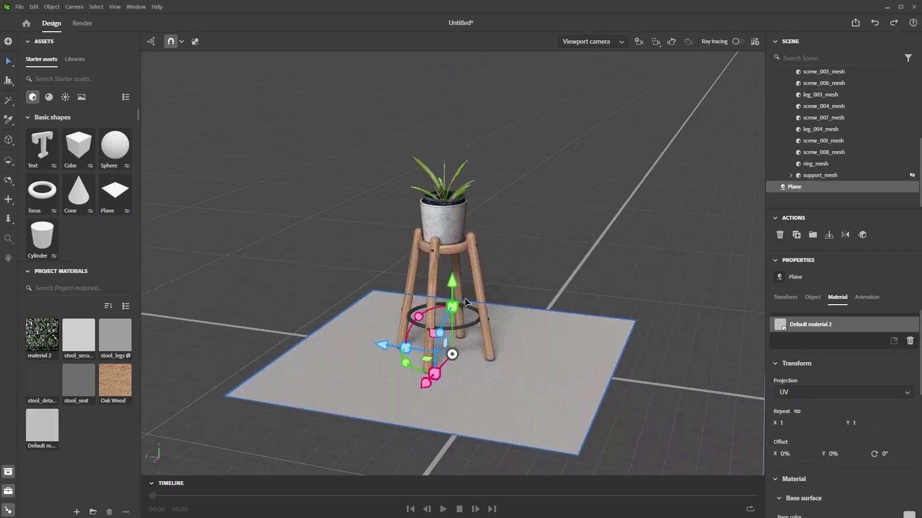
drag(453, 308, 567, 69)
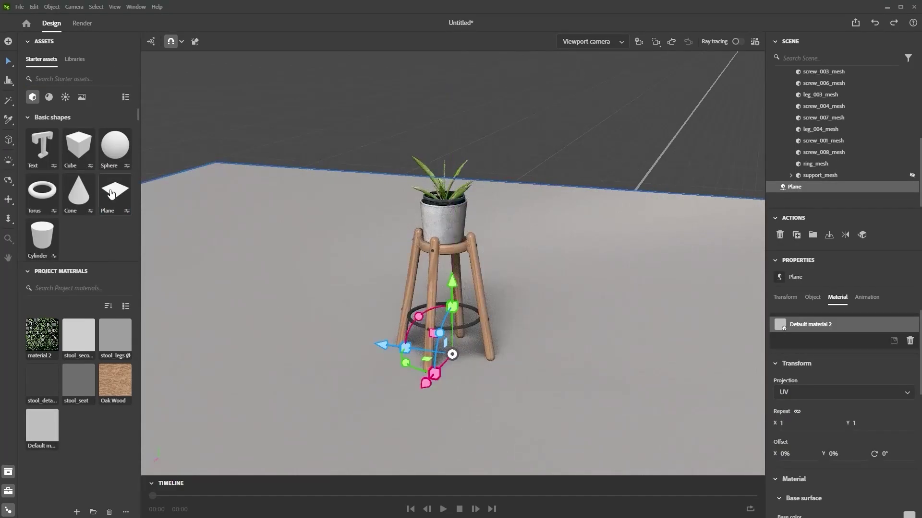
Step: Duplicate the floor plane, rotate the copy upright with snapping, and move it behind the stool as a wall
mouse_move(113, 189)
mouse_down()
mouse_move(398, 289)
mouse_move(114, 188)
mouse_up()
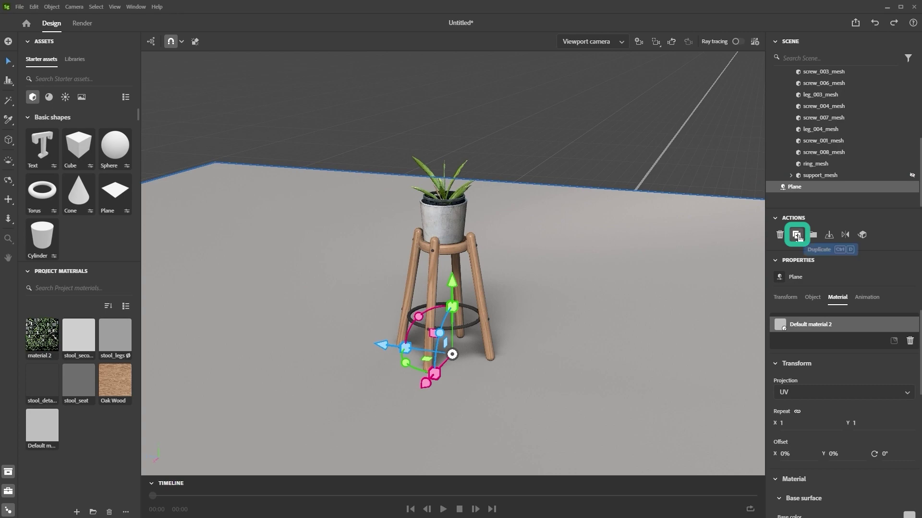
click(796, 236)
drag(438, 334, 416, 475)
scroll(532, 265, down, 8)
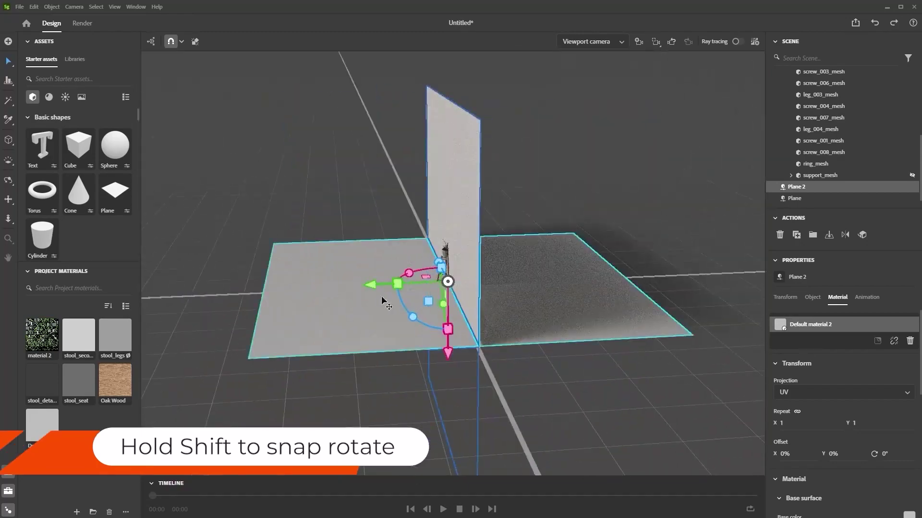
drag(370, 284, 390, 282)
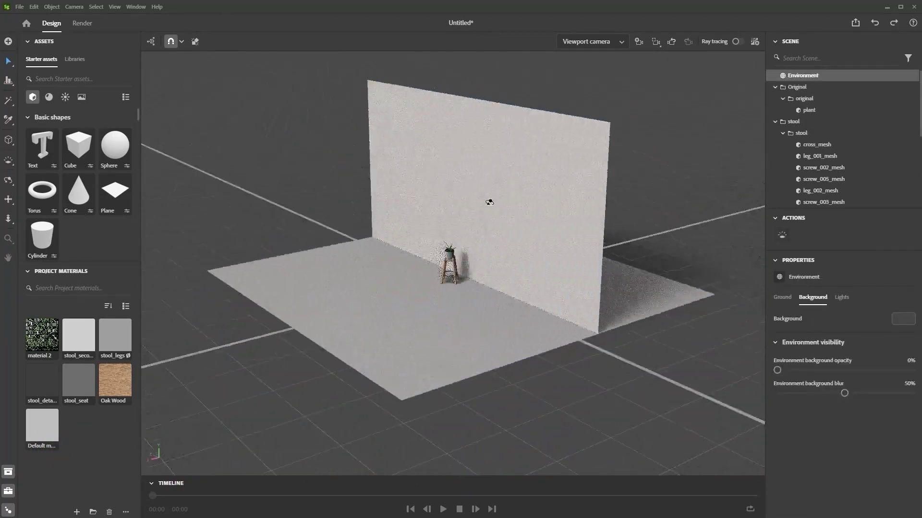
Step: Add a camera to the scene, switch to the viewport camera and back, and frame the potted plant closely
scroll(465, 231, up, 5)
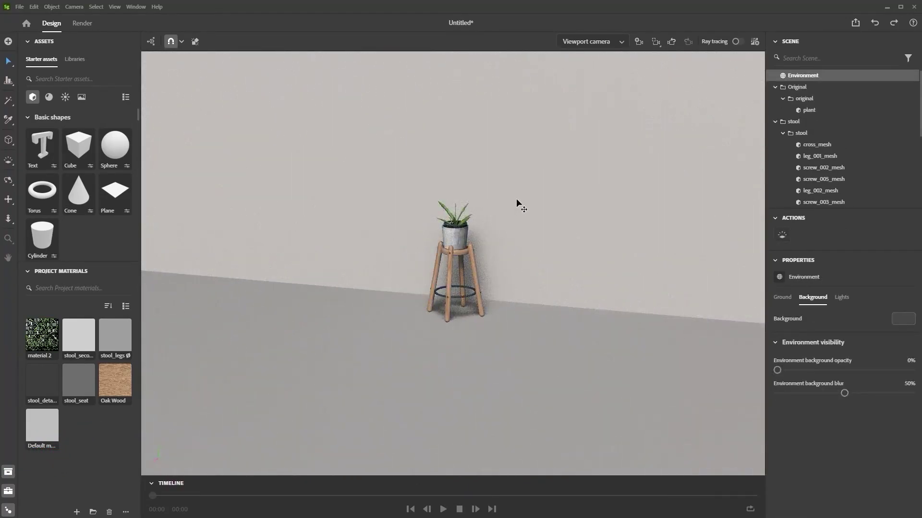
middle_drag(480, 210, 517, 271)
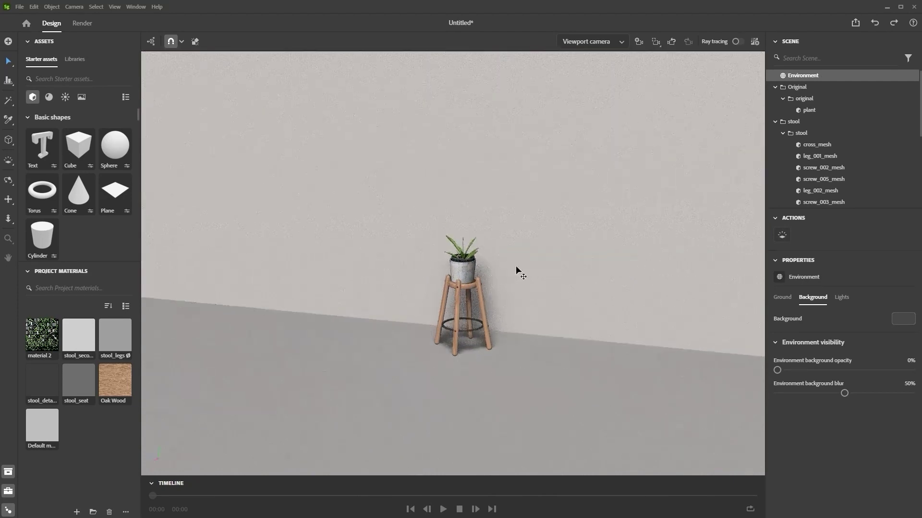
click(638, 42)
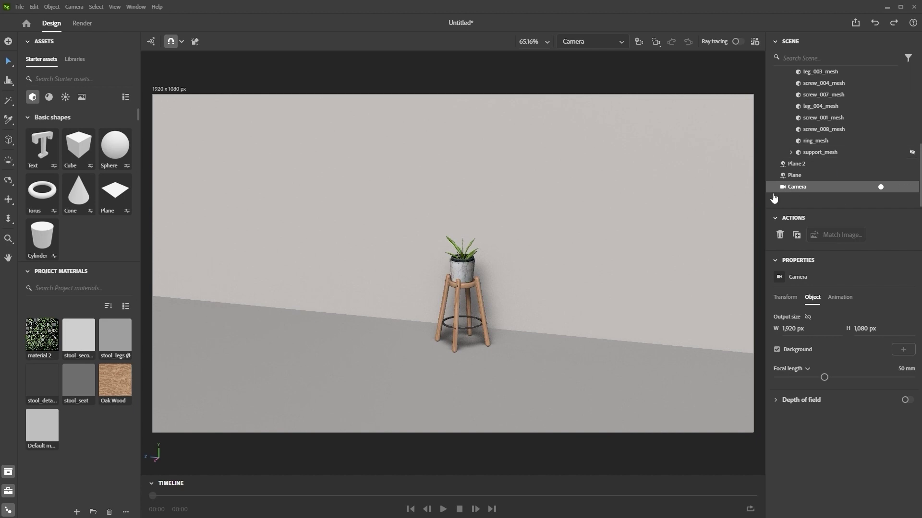
click(881, 189)
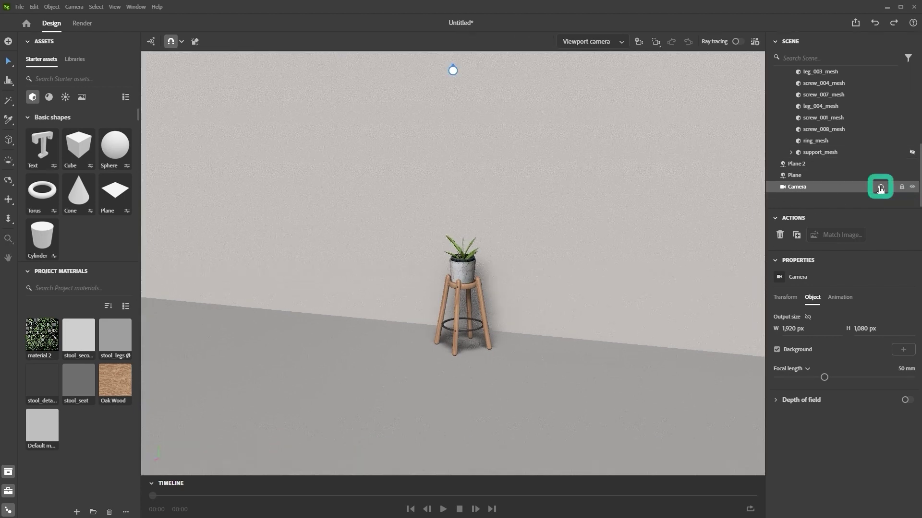
click(880, 188)
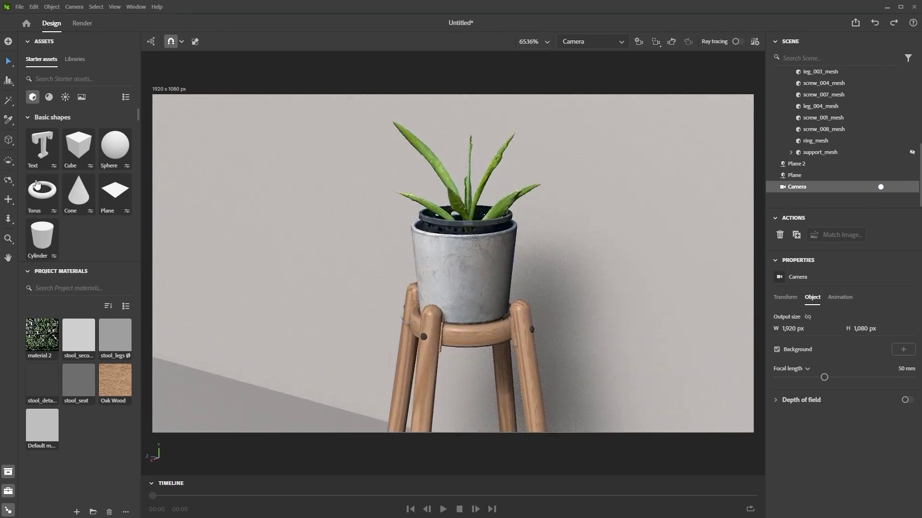
Step: Search the starter materials for "concr" and apply Clean concrete to the wall plane
click(49, 97)
click(65, 80)
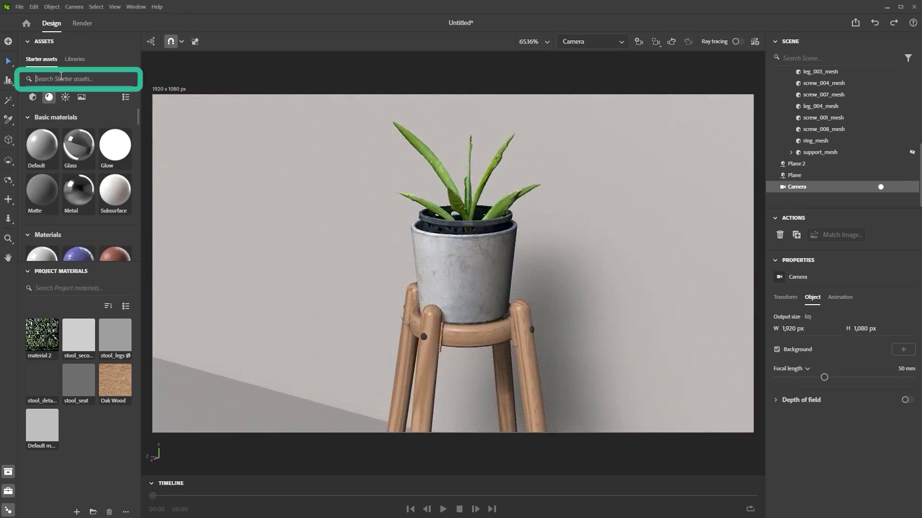
text(concr)
drag(42, 144, 286, 207)
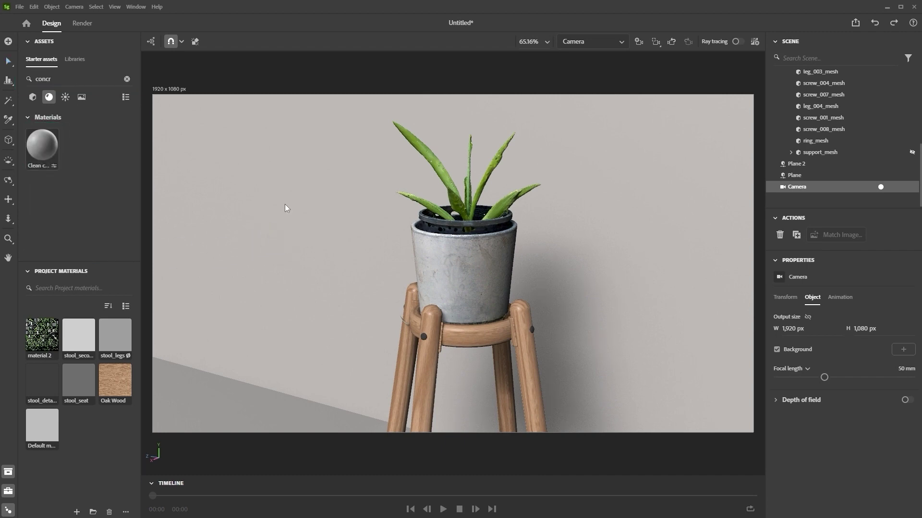
Step: Apply the project's Clean Concrete material to the floor plane and set its repeat to 4.9 in X and Y
drag(79, 444, 224, 404)
scroll(846, 404, down, 1)
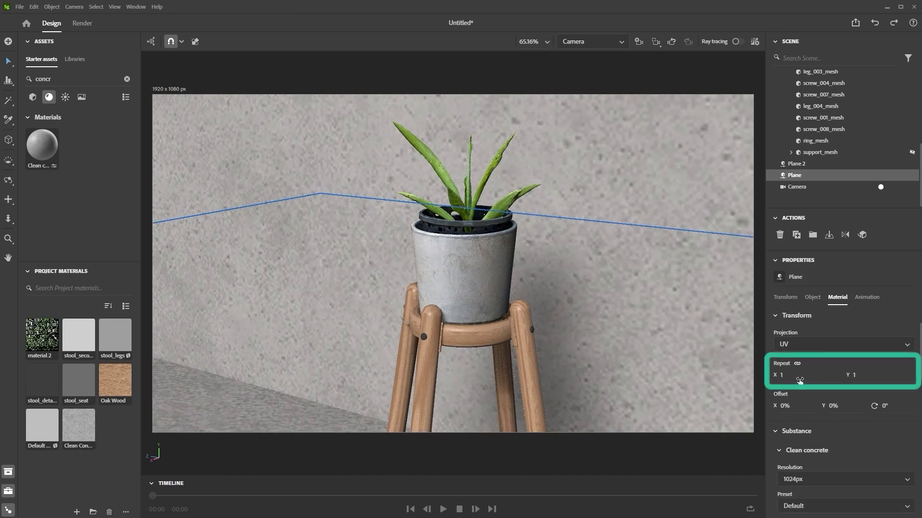
drag(784, 375, 811, 375)
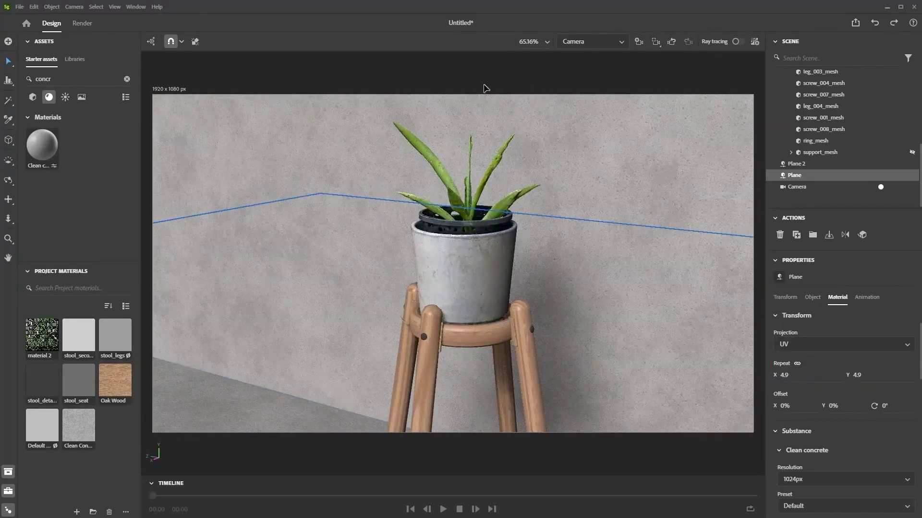
Step: Turn on ray tracing and the camera's depth of field, with a blur amount of 35.1
right_drag(458, 302, 448, 307)
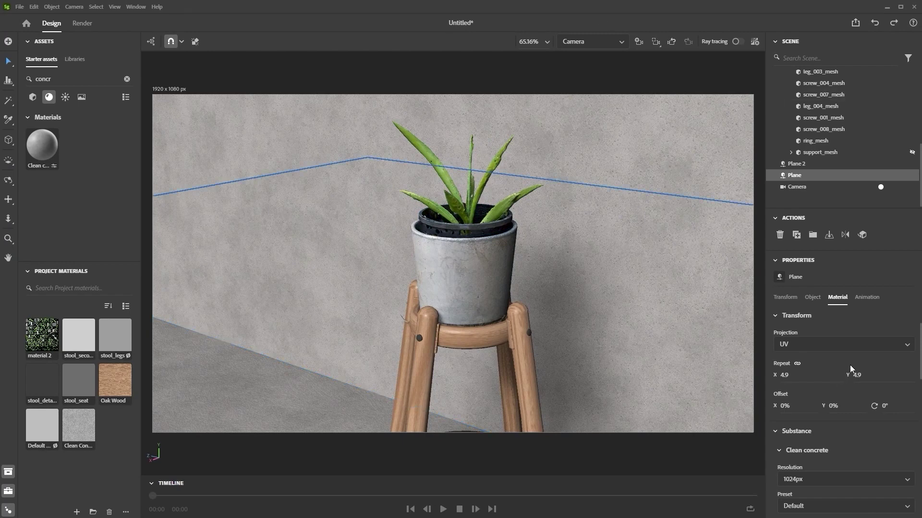
click(801, 187)
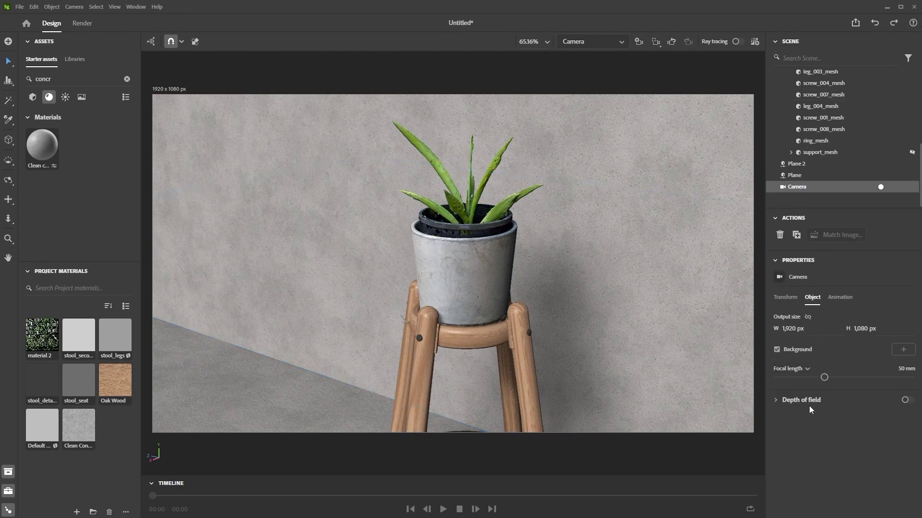
click(906, 400)
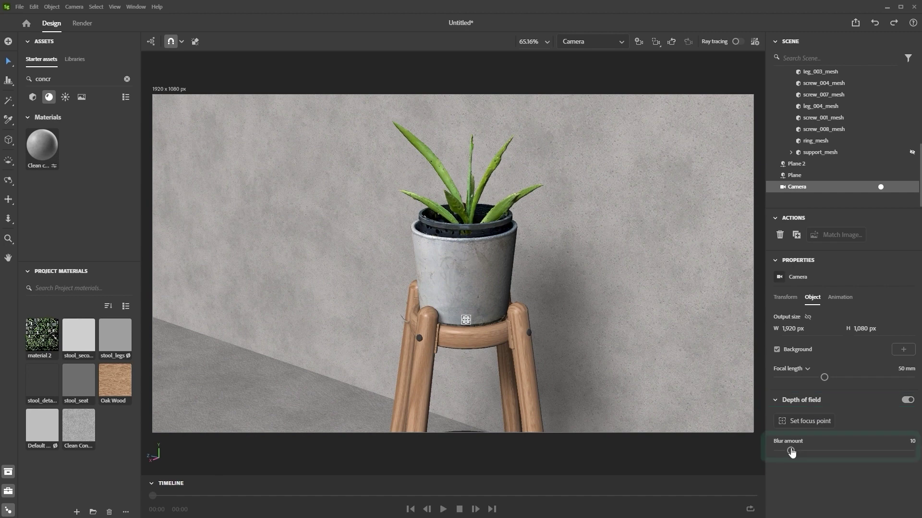
drag(791, 452, 828, 454)
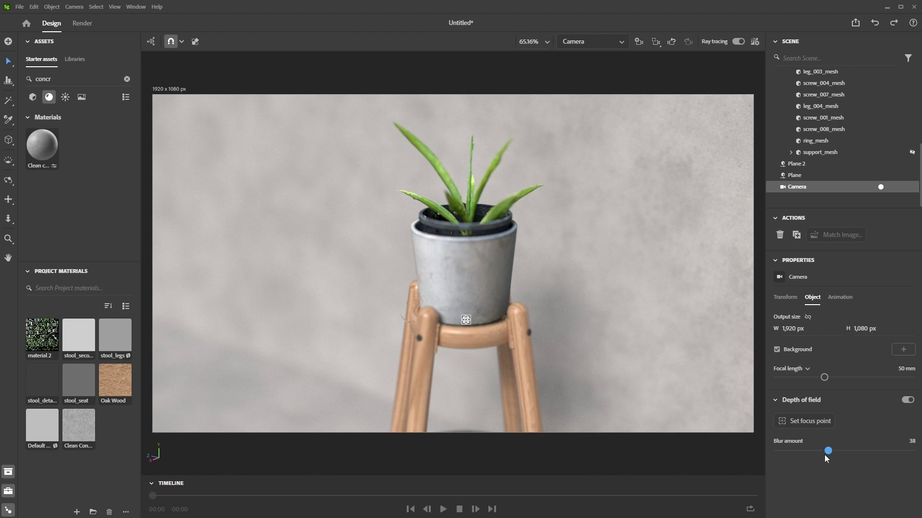
mouse_move(828, 452)
mouse_down()
mouse_move(782, 456)
mouse_move(887, 455)
mouse_move(807, 452)
mouse_move(824, 451)
mouse_up()
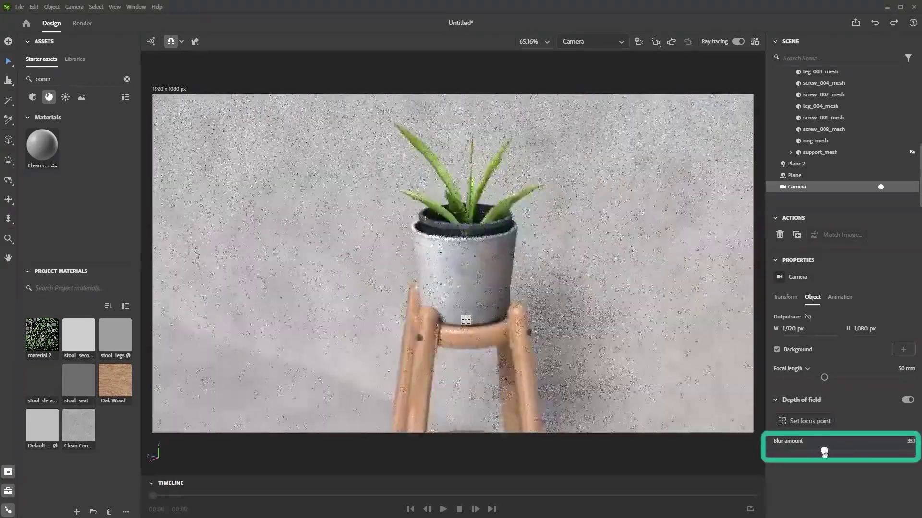
Step: Set the camera's focus point on the base of the plant's leaves, just inside the pot rim
click(466, 320)
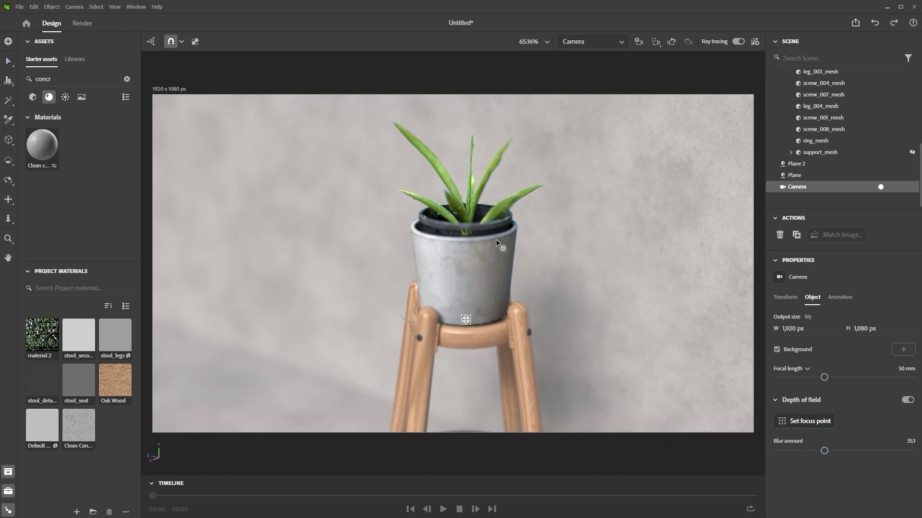
click(470, 219)
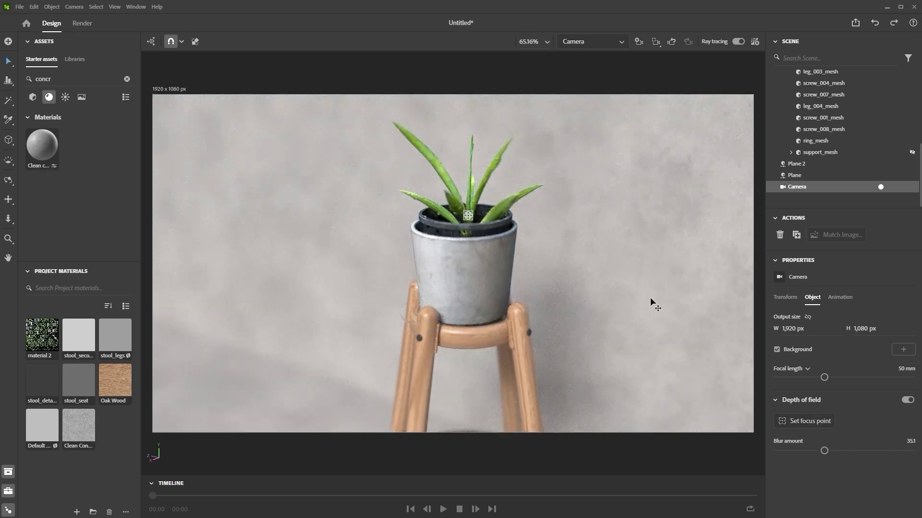
mouse_move(516, 327)
right_down()
mouse_move(447, 330)
mouse_move(502, 325)
right_up()
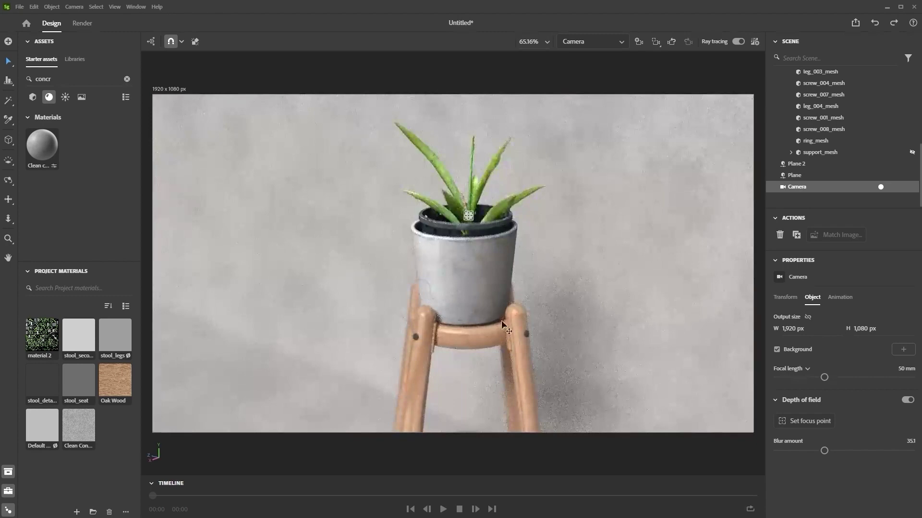
Step: Rotate the potted plant about its vertical axis to show another side and recentre it on the stool
click(477, 283)
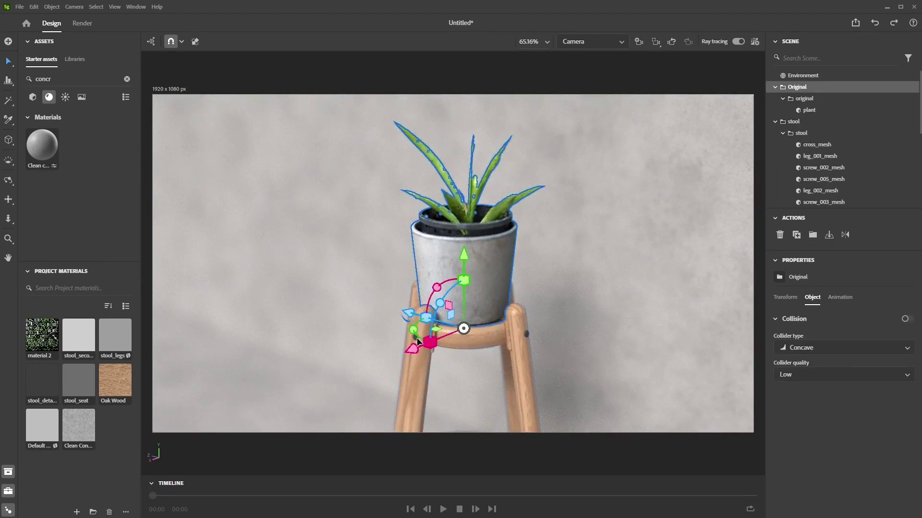
drag(412, 331, 626, 306)
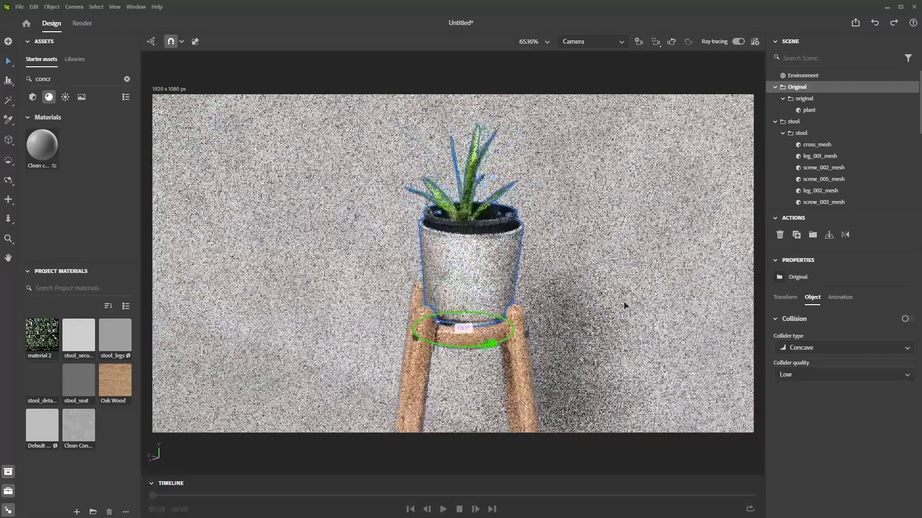
drag(486, 311, 484, 318)
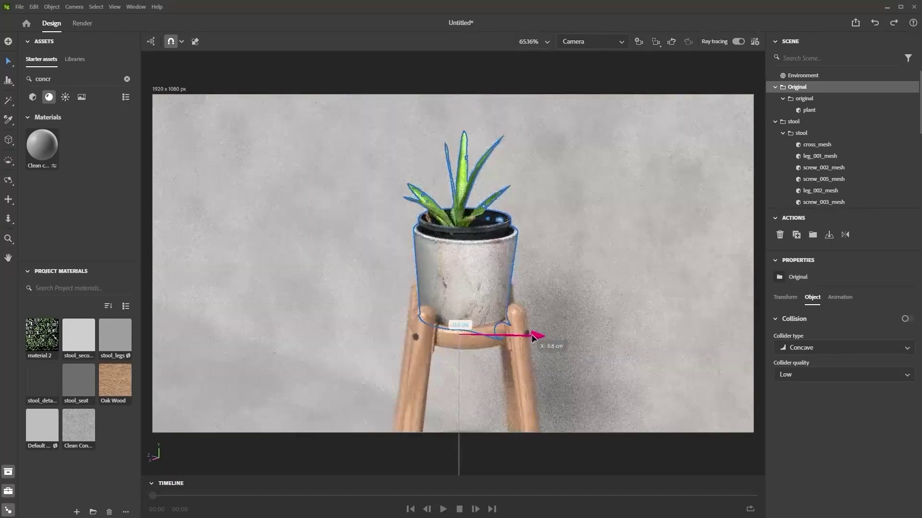
click(616, 339)
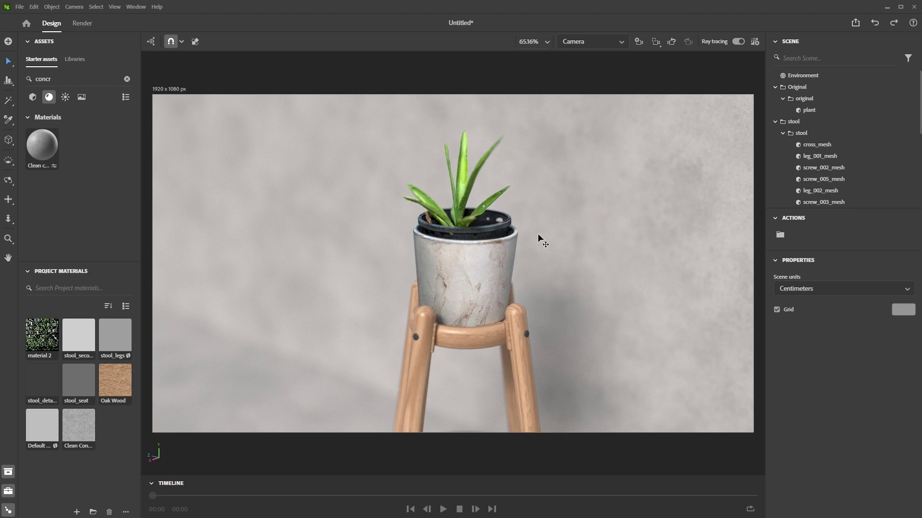
Step: Clear the starter asset search, switch to the viewport camera and place a Spot physical light above the plant
click(65, 98)
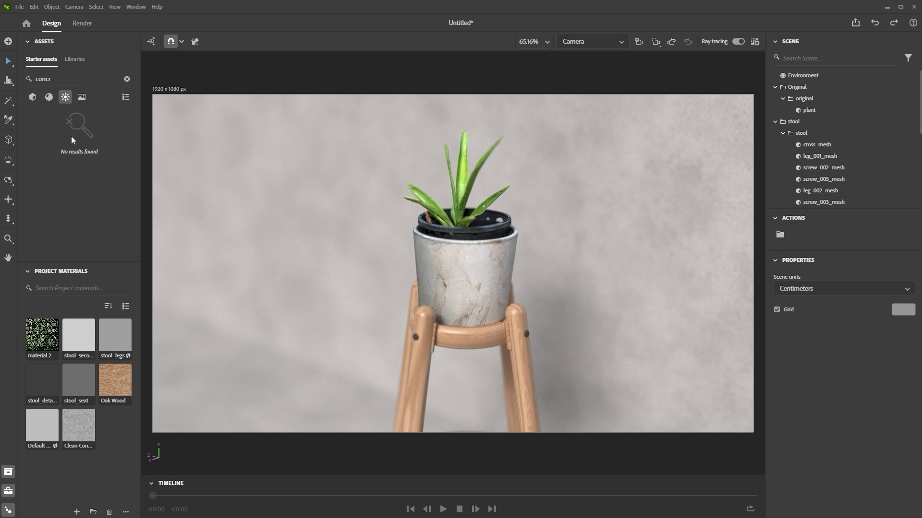
click(127, 80)
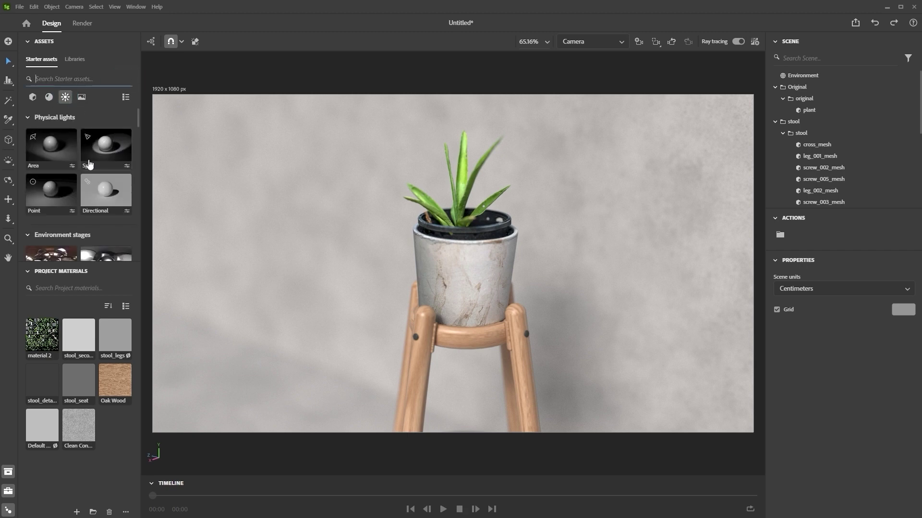
scroll(840, 154, down, 5)
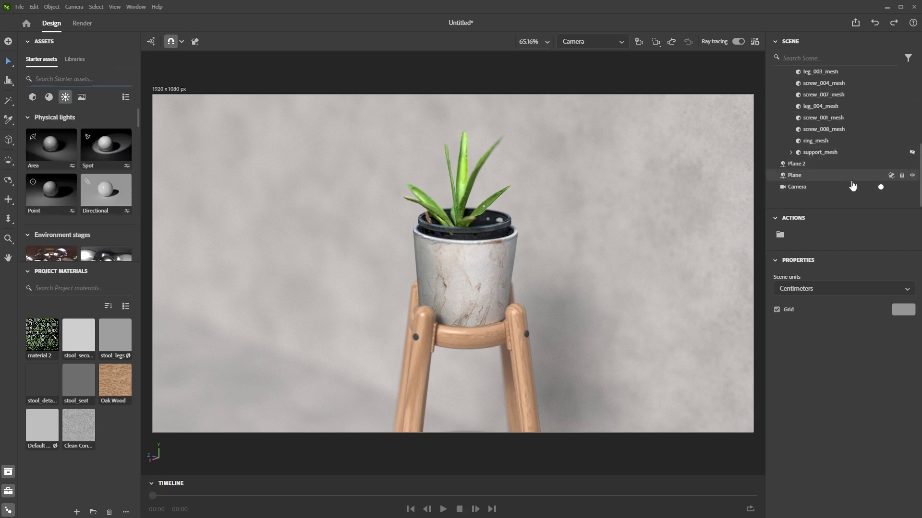
click(881, 188)
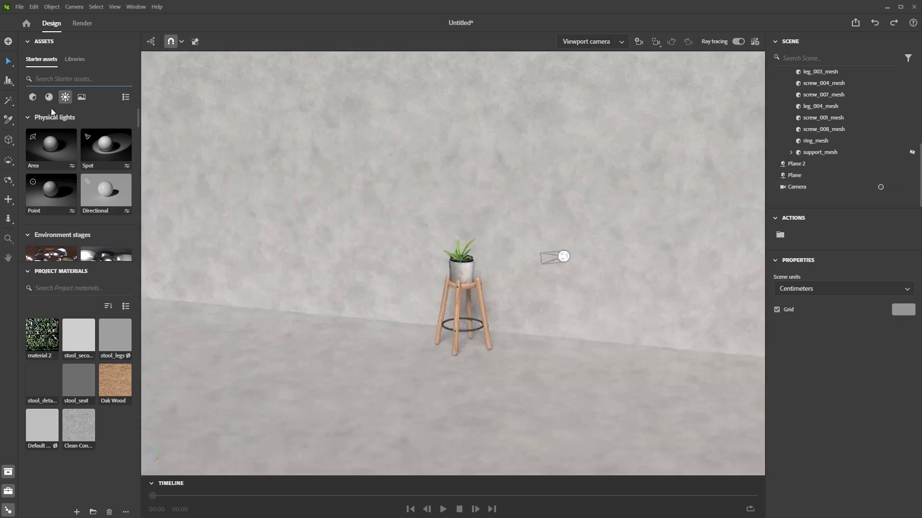
drag(102, 143, 432, 103)
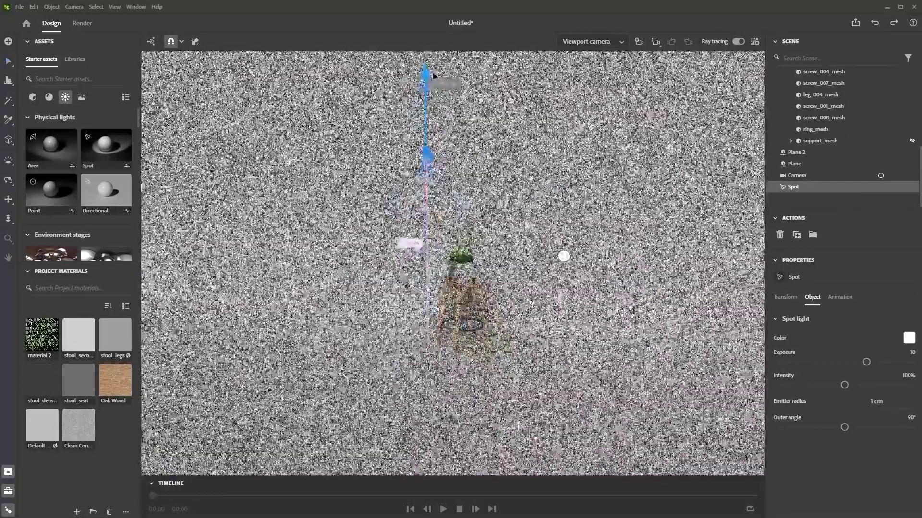
Step: Colour the spot light red (RGB 240, 17, 17) with exposure 14.9, intensity 150% and outer angle 63°
click(909, 339)
drag(813, 307, 884, 284)
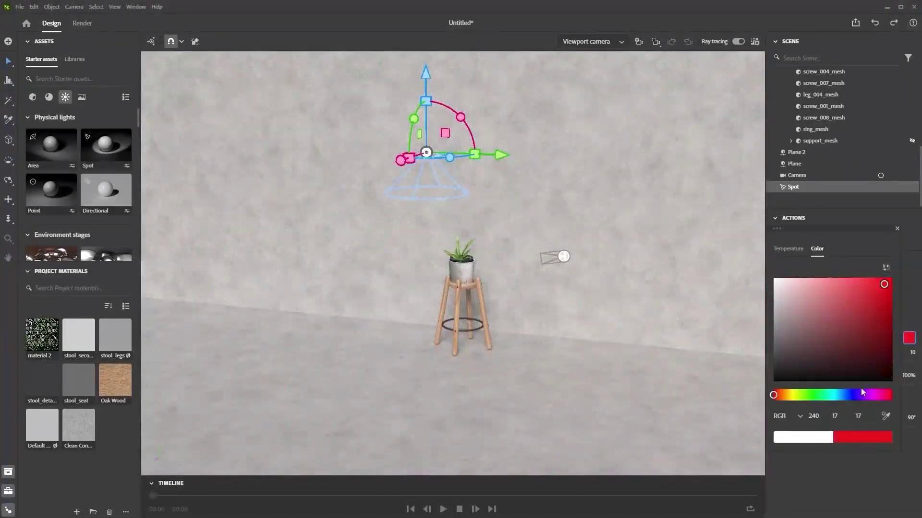
click(859, 464)
drag(866, 363, 909, 362)
drag(846, 385, 877, 385)
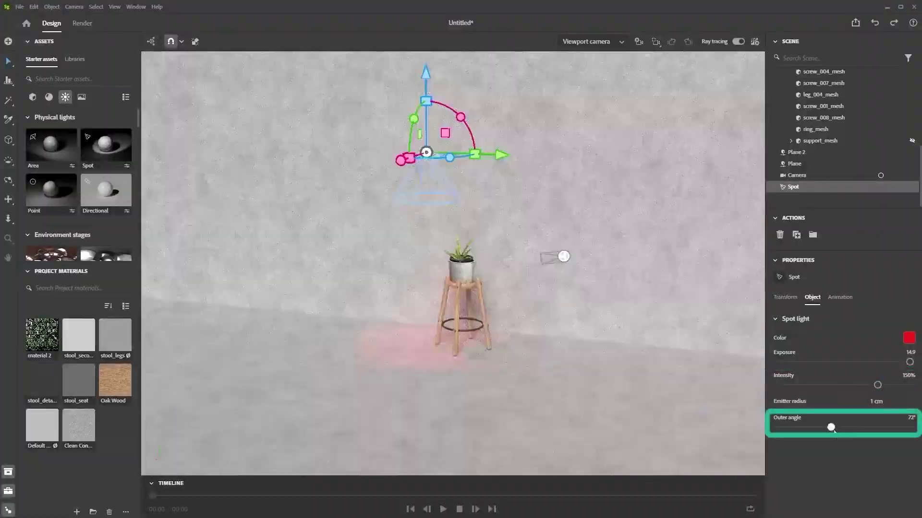
drag(831, 427, 824, 428)
Step: Move the spot light directly over the plant, return to the scene camera and hide the light
drag(445, 134, 466, 139)
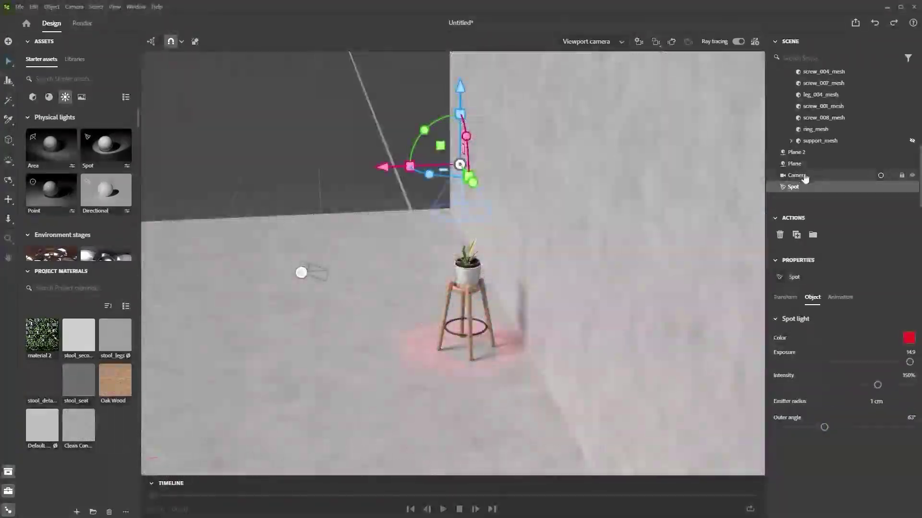
click(880, 176)
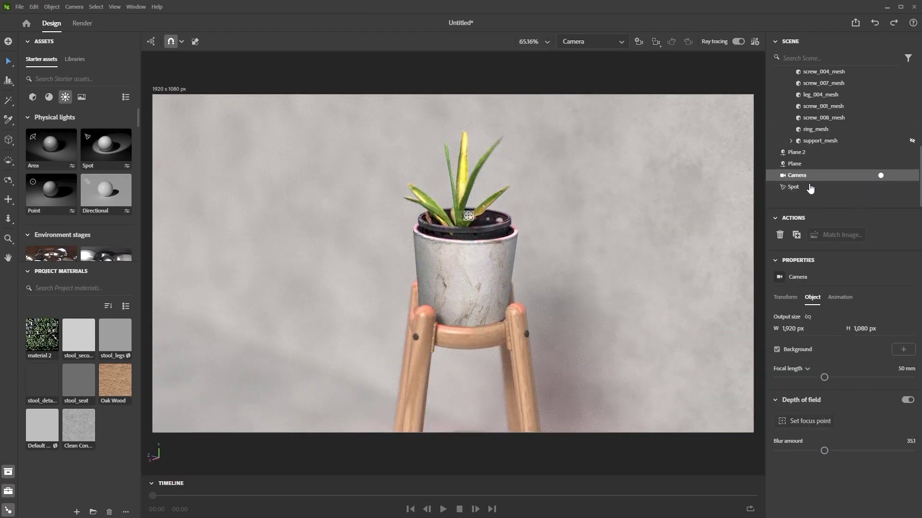
click(912, 187)
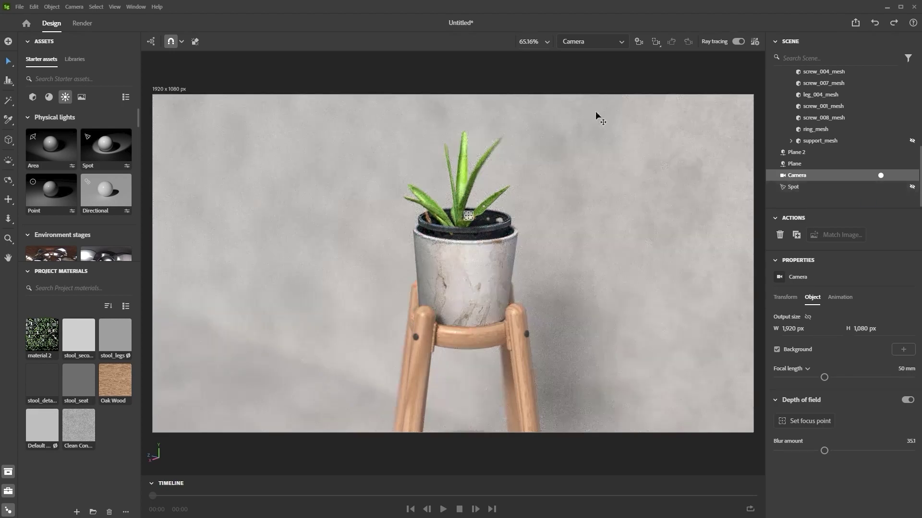